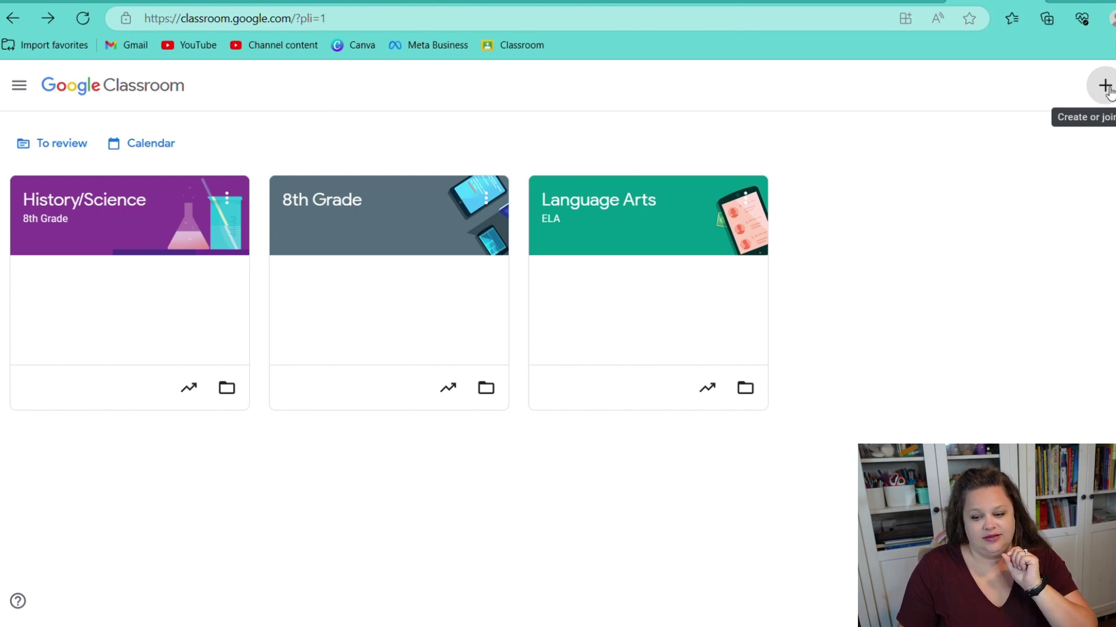
Start a new class, accept the school-use notice, and enter name Computer Skills and section 8th Grade.
{"action": "left_click", "coordinate": [1106, 90]}
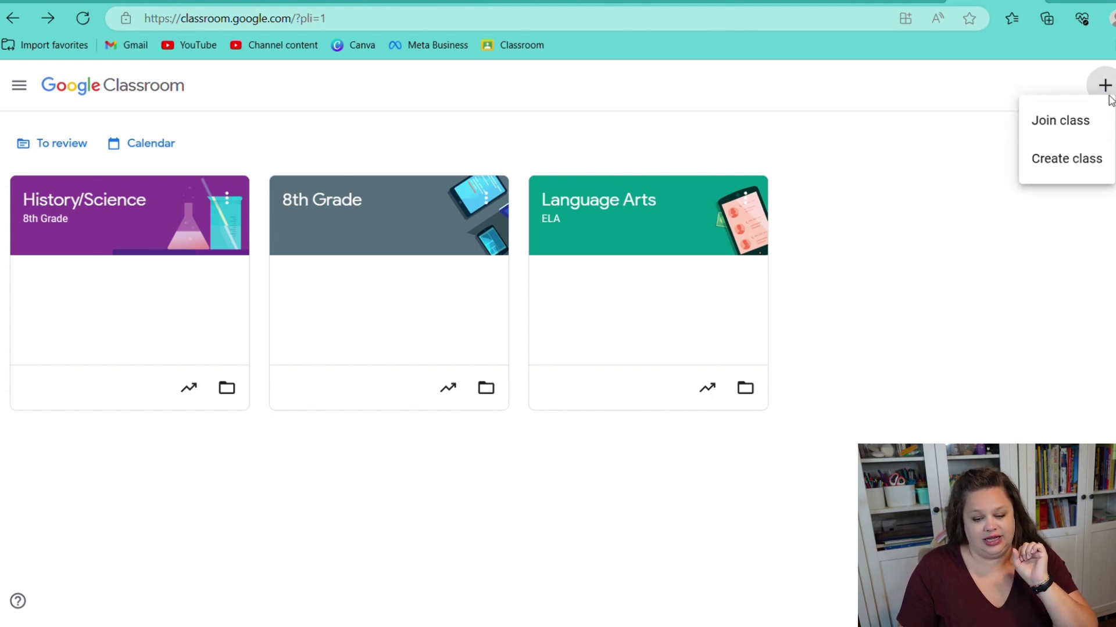
{"action": "left_click", "coordinate": [1088, 164]}
{"action": "left_click", "coordinate": [457, 414]}
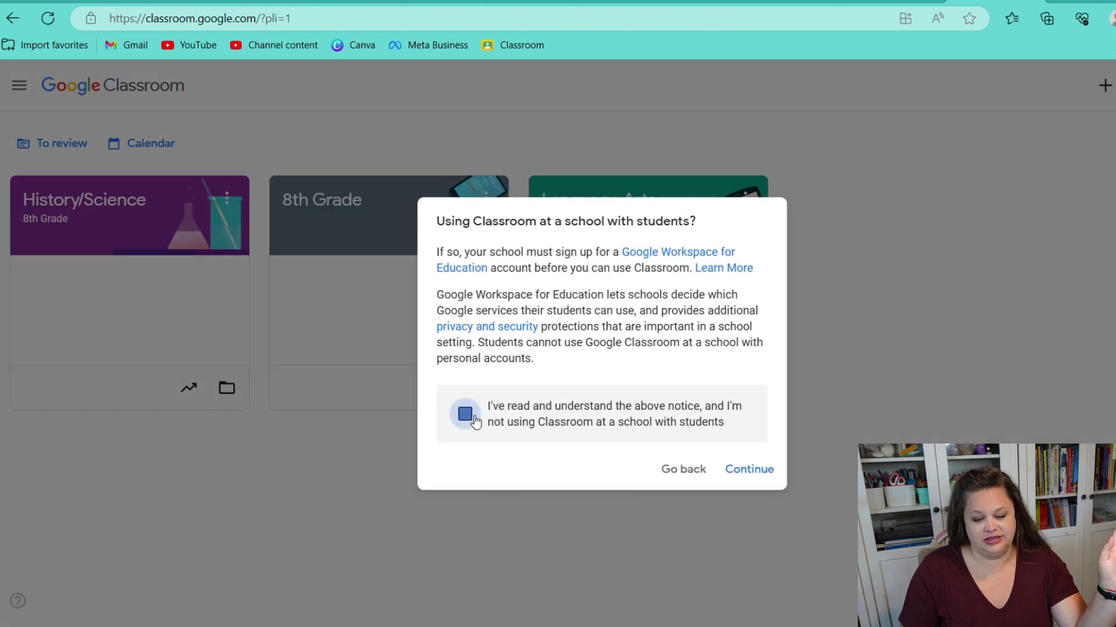
{"action": "left_click", "coordinate": [749, 469]}
{"action": "type", "text": "Computer"}
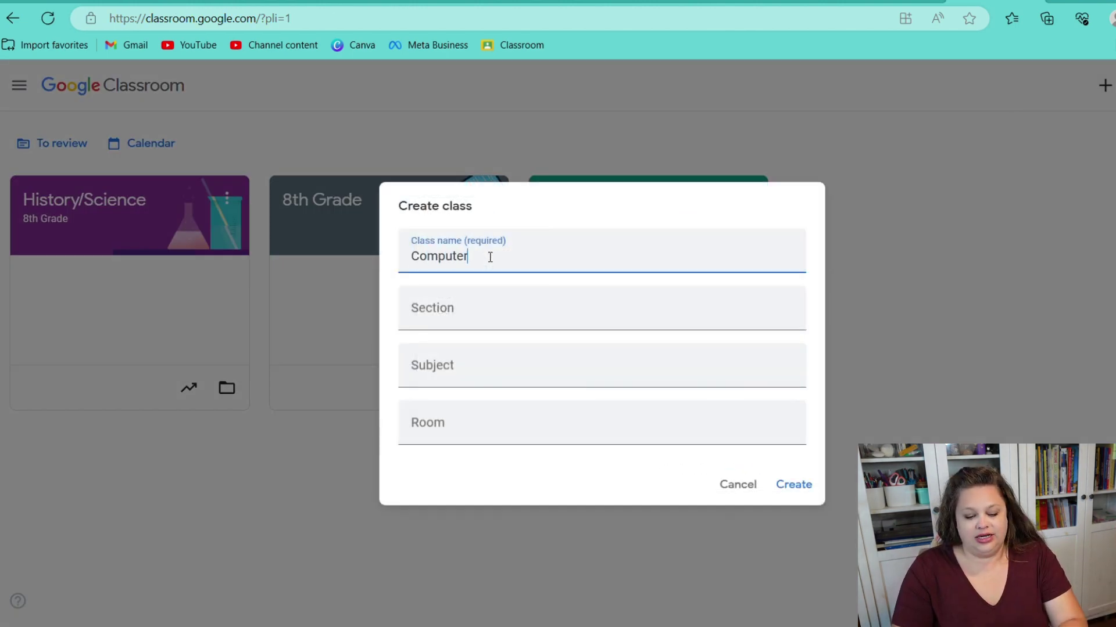
{"action": "type", "text": " Skills"}
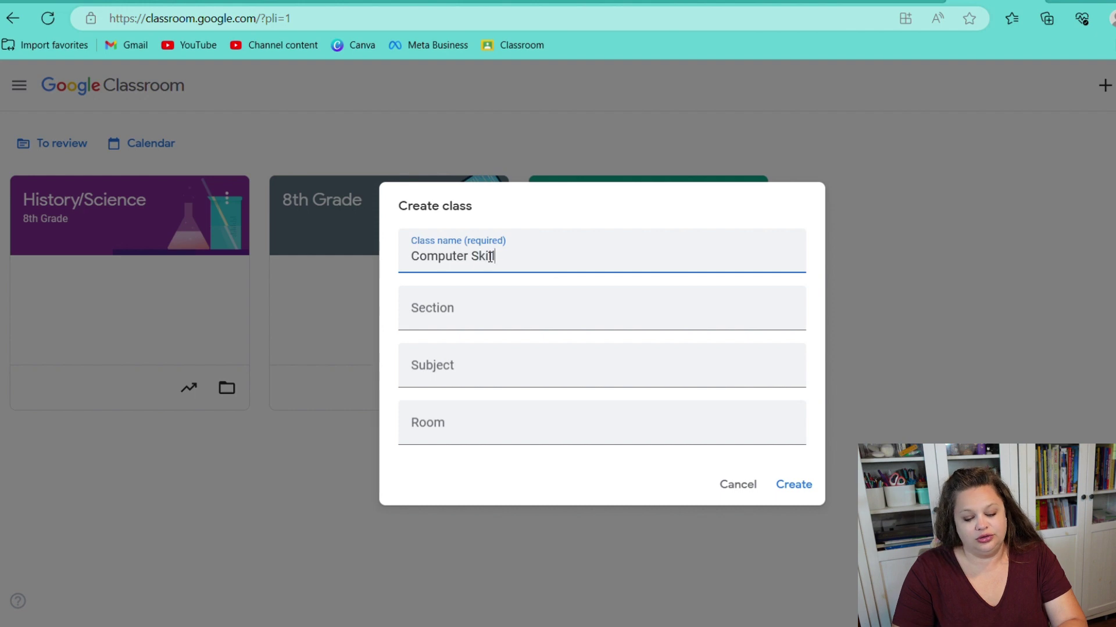
{"action": "key", "text": "Tab"}
{"action": "key", "text": "Tab"}
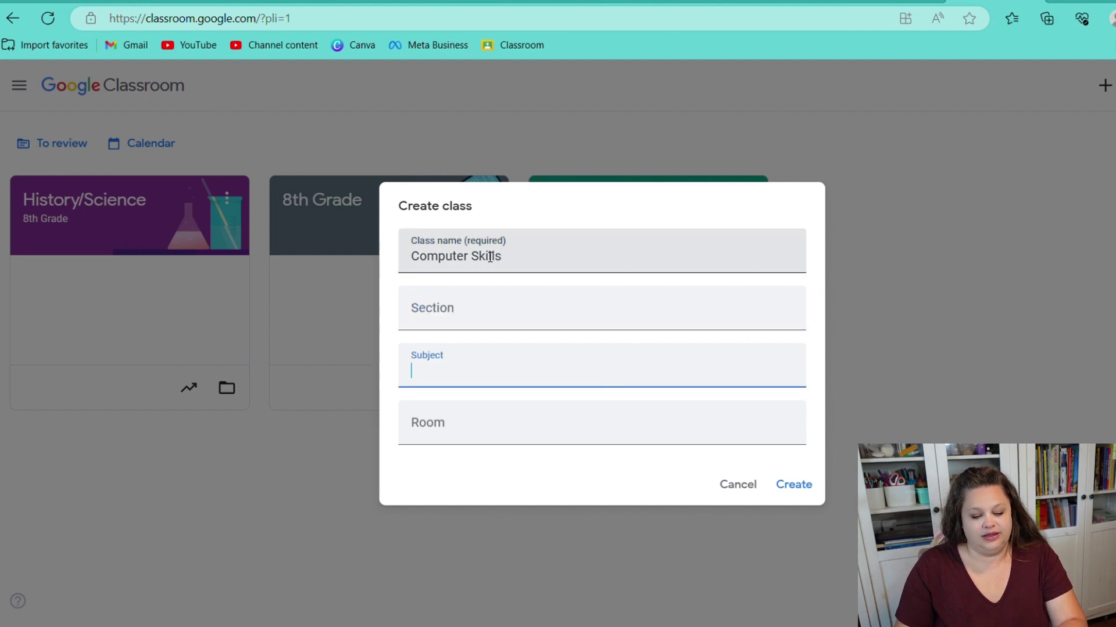
{"action": "left_click", "coordinate": [509, 308]}
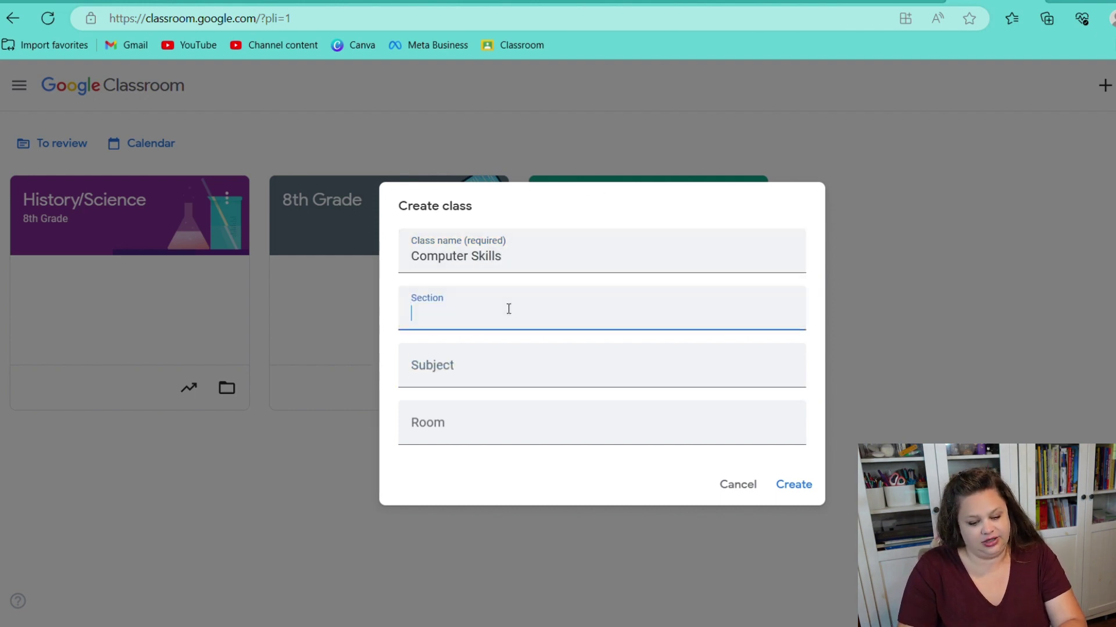
{"action": "type", "text": "8th G"}
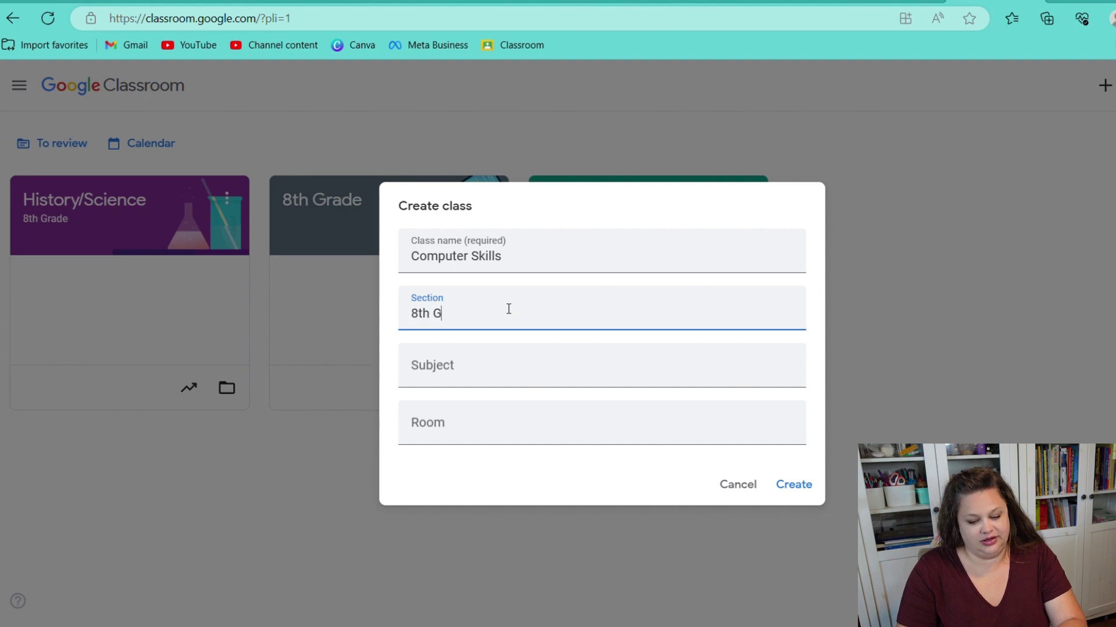
{"action": "type", "text": "rade"}
{"action": "key", "text": "Tab"}
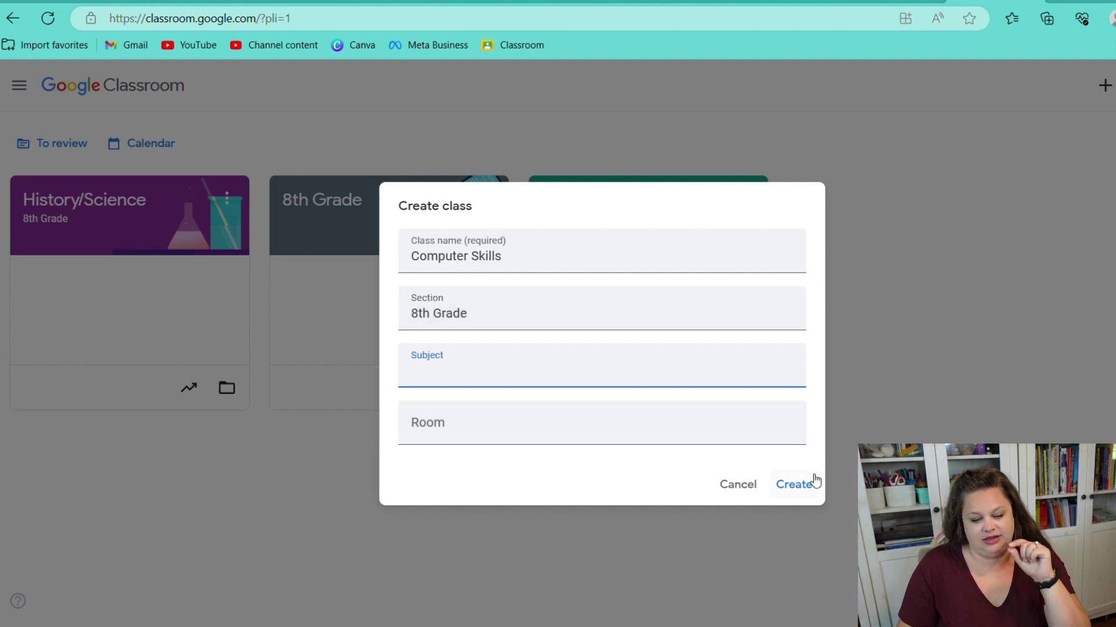
Create the Computer Skills class and go to its Classwork page.
{"action": "left_click", "coordinate": [807, 497]}
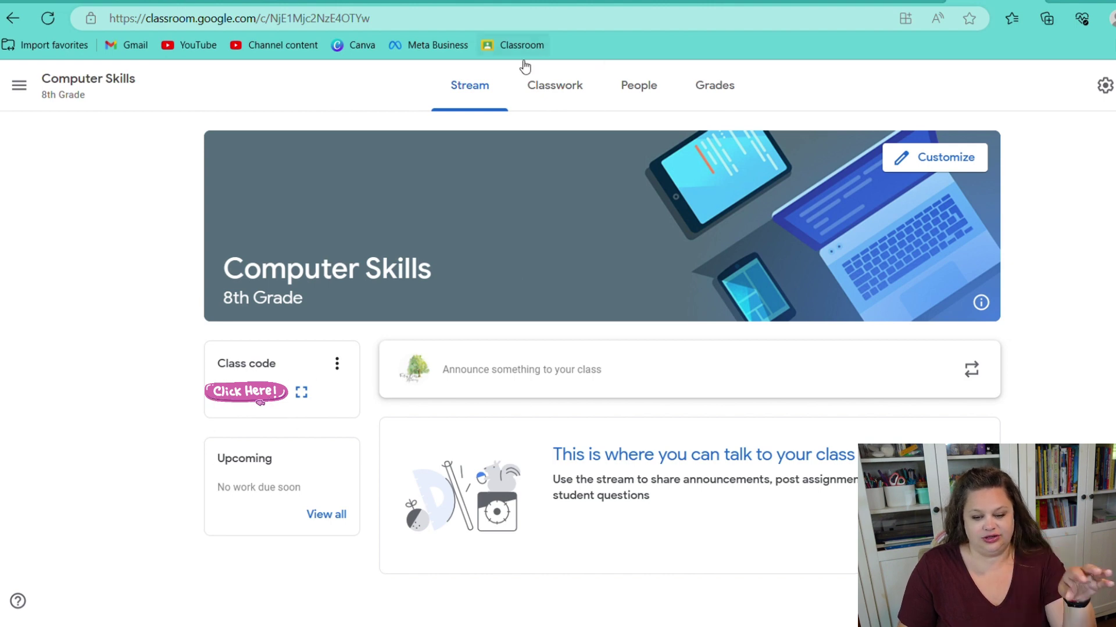
{"action": "left_click", "coordinate": [550, 88]}
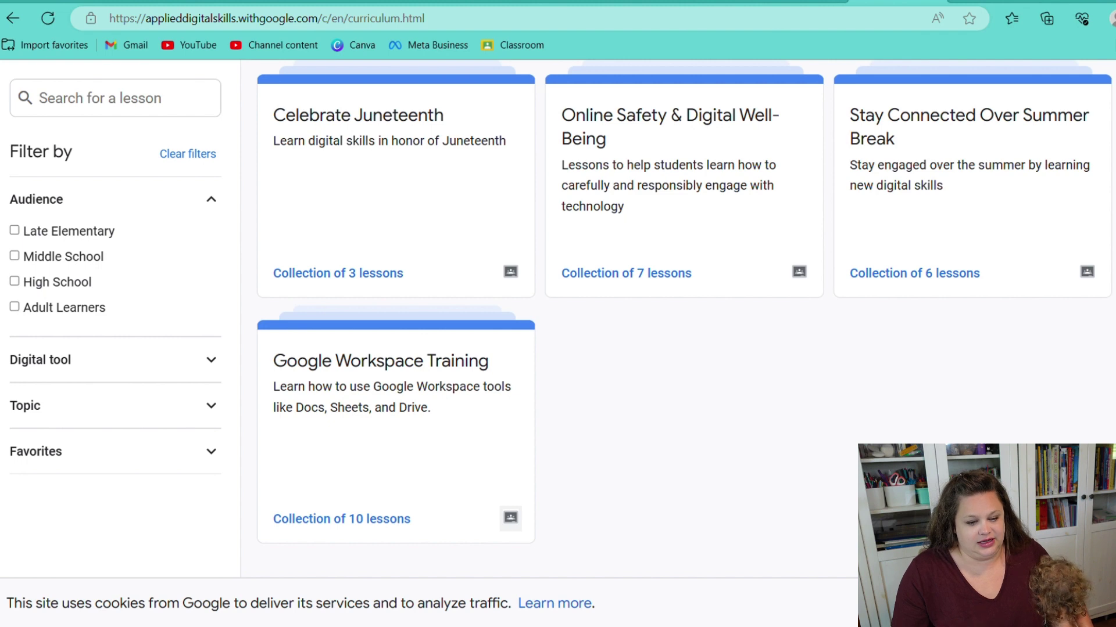
Return to the Applied Digital Skills home page and browse the lesson collections.
{"action": "scroll", "coordinate": [142, 134], "scroll_direction": "up", "scroll_amount": 4}
{"action": "left_click", "coordinate": [142, 134]}
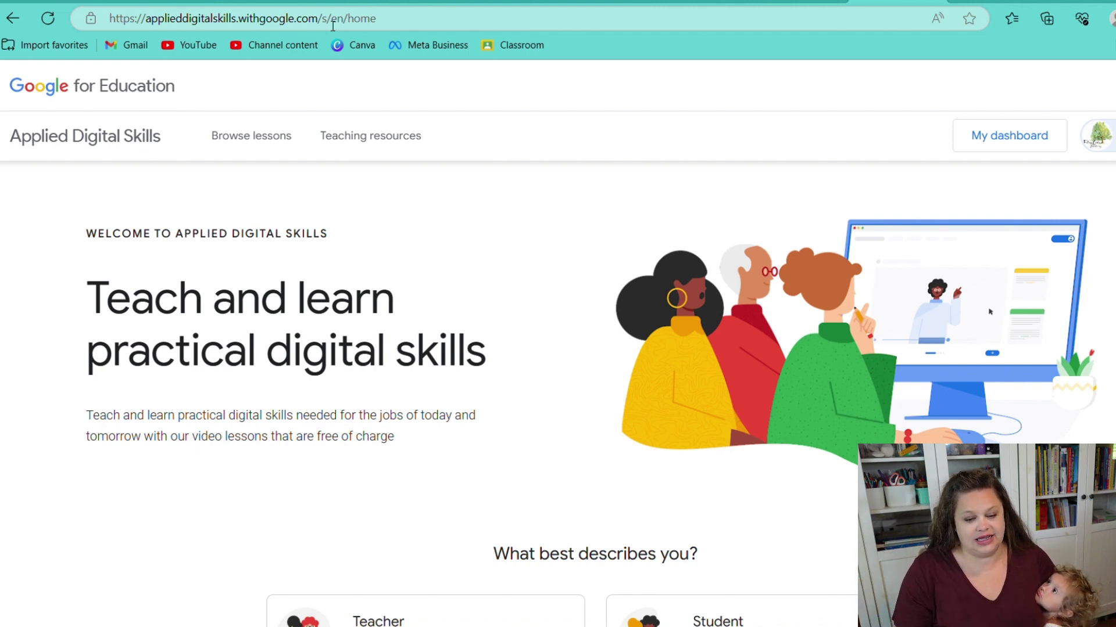
{"action": "left_click", "coordinate": [224, 143]}
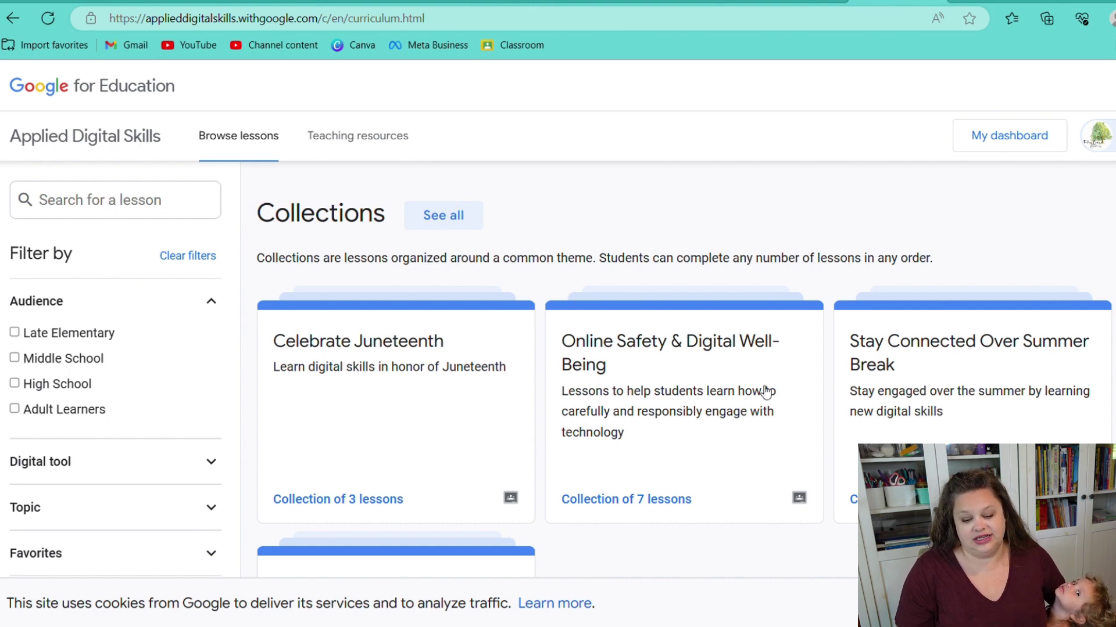
Share the Online Safety collection to the Computer Skills class as a new assignment.
{"action": "left_click", "coordinate": [801, 500]}
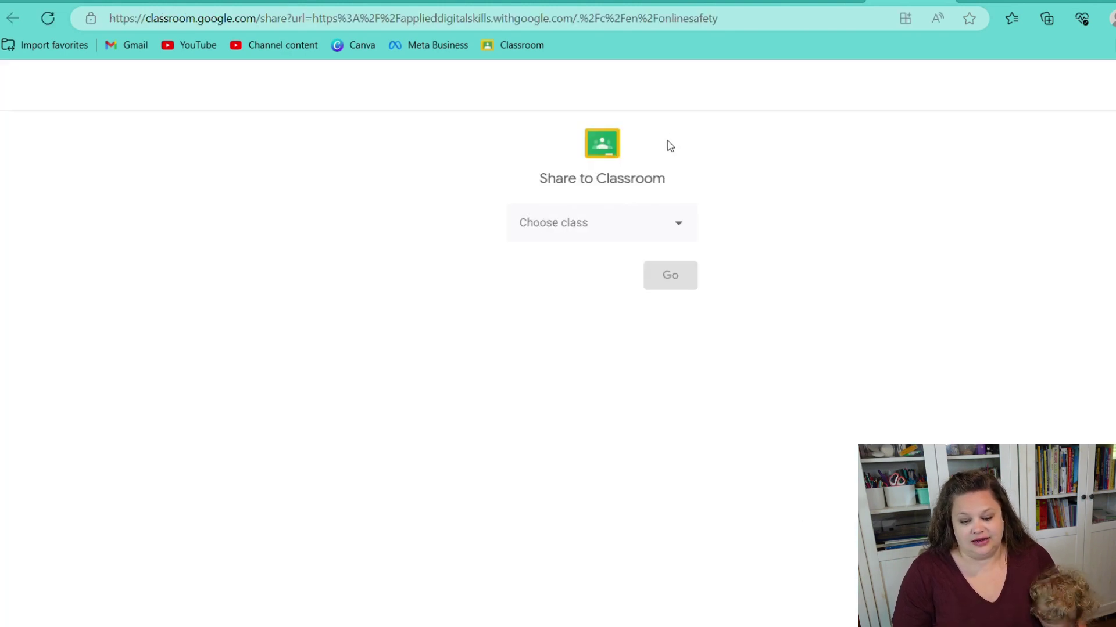
{"action": "left_click", "coordinate": [654, 226]}
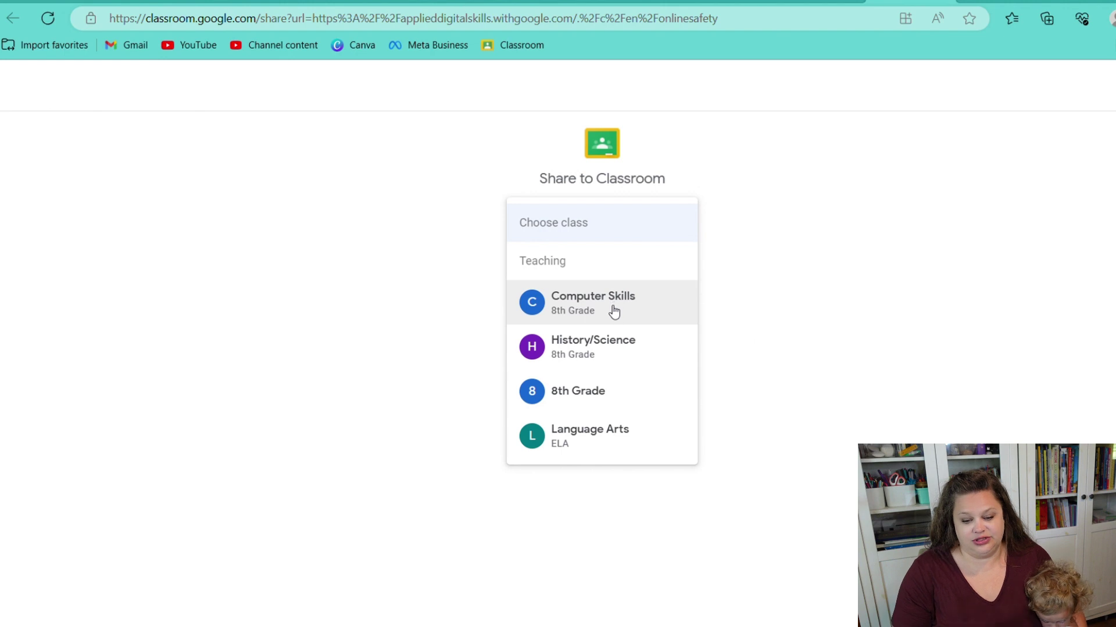
{"action": "left_click", "coordinate": [614, 312]}
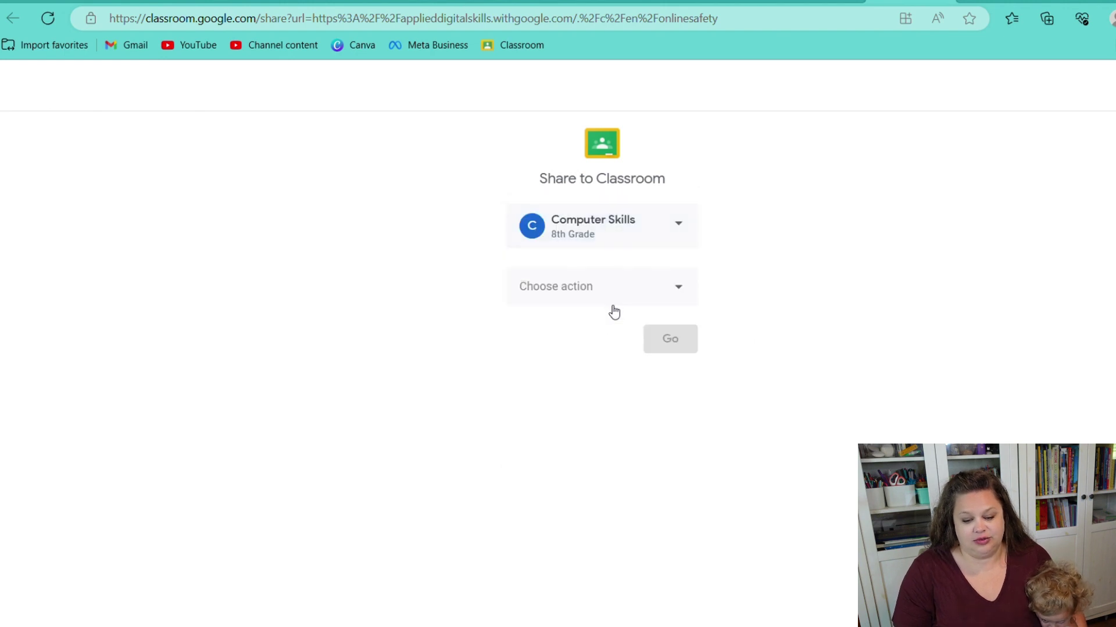
{"action": "left_click", "coordinate": [615, 297]}
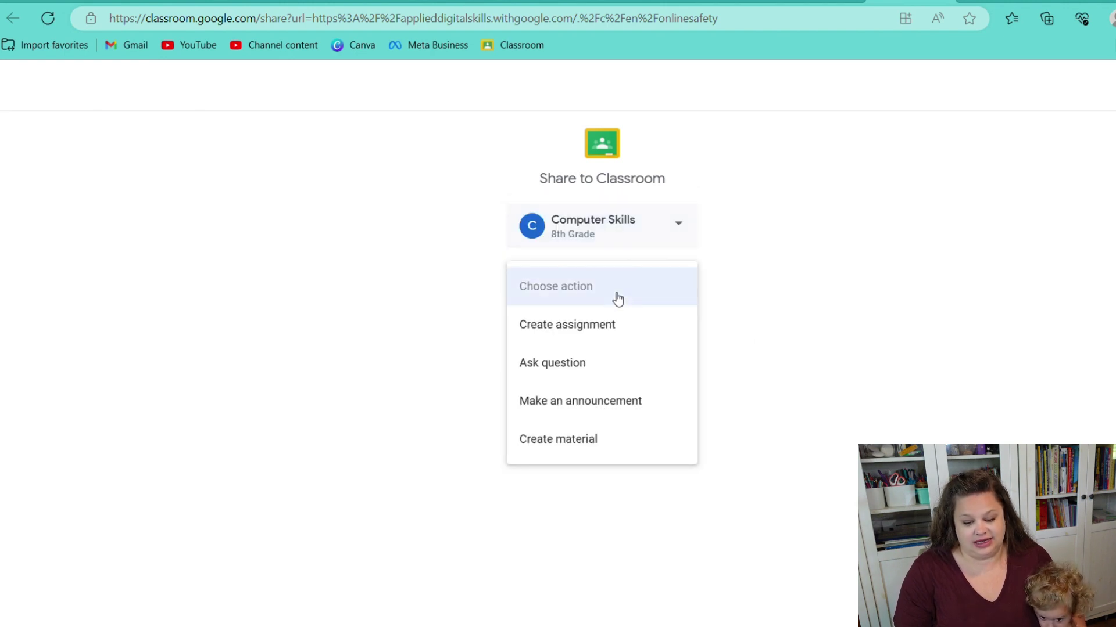
{"action": "left_click", "coordinate": [615, 324]}
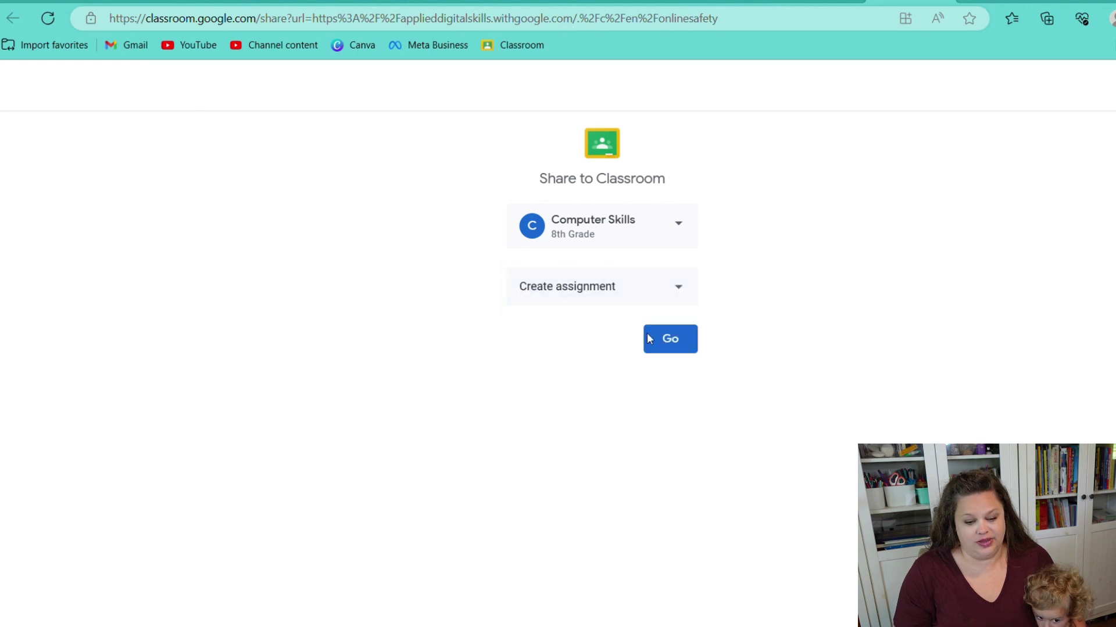
{"action": "left_click", "coordinate": [650, 338]}
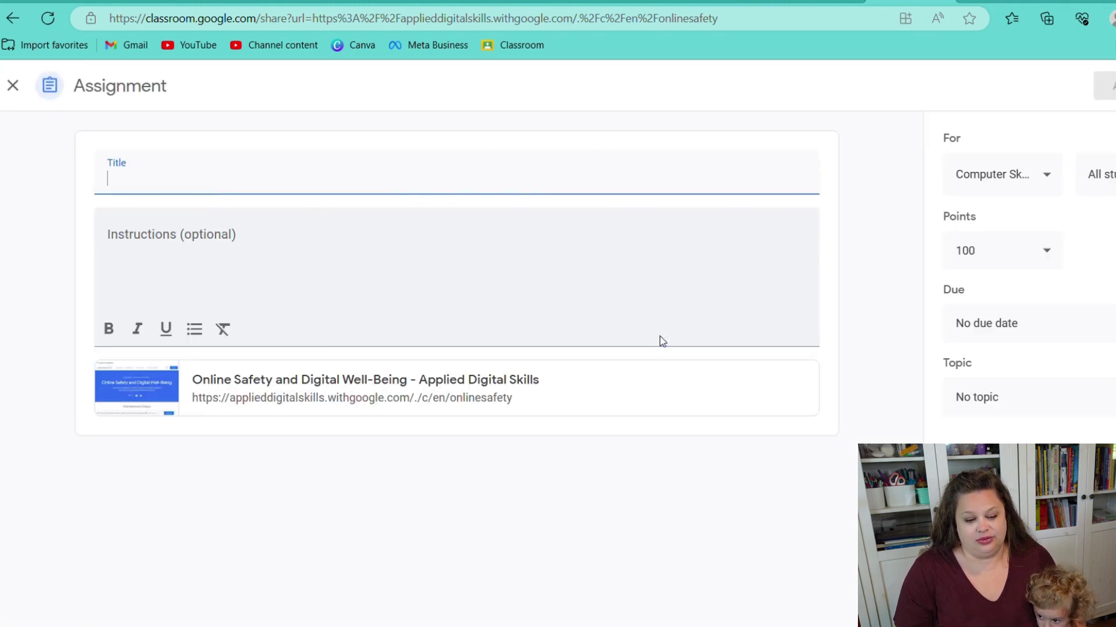
Title the assignment 'Online Safety' with instructions 'Complete the 7 lessons bellow'.
{"action": "type", "text": "Online S"}
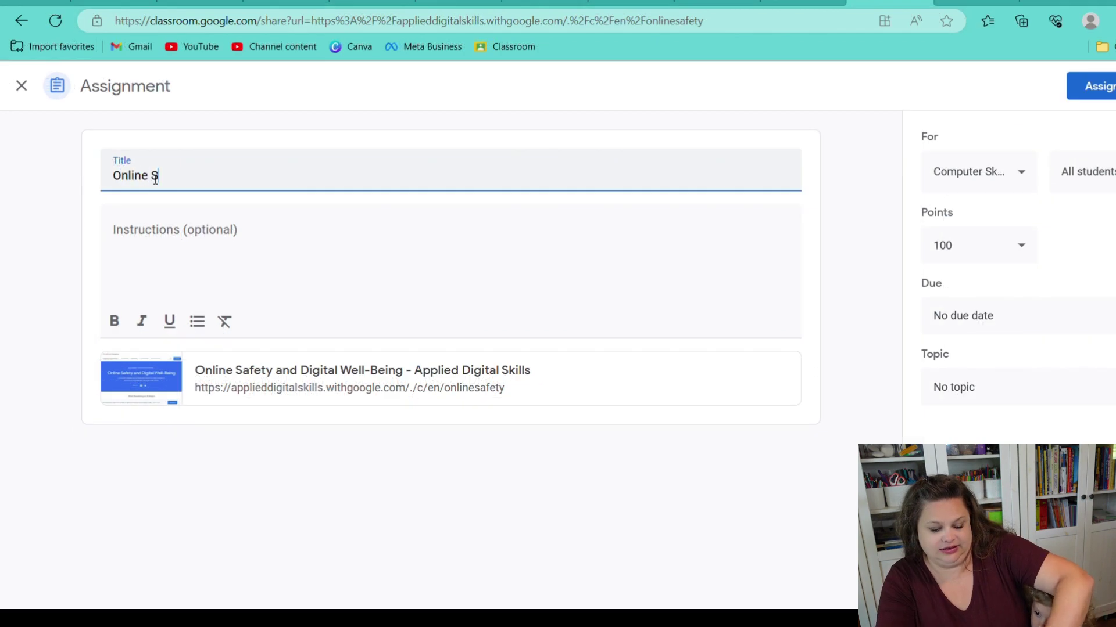
{"action": "type", "text": "aftey"}
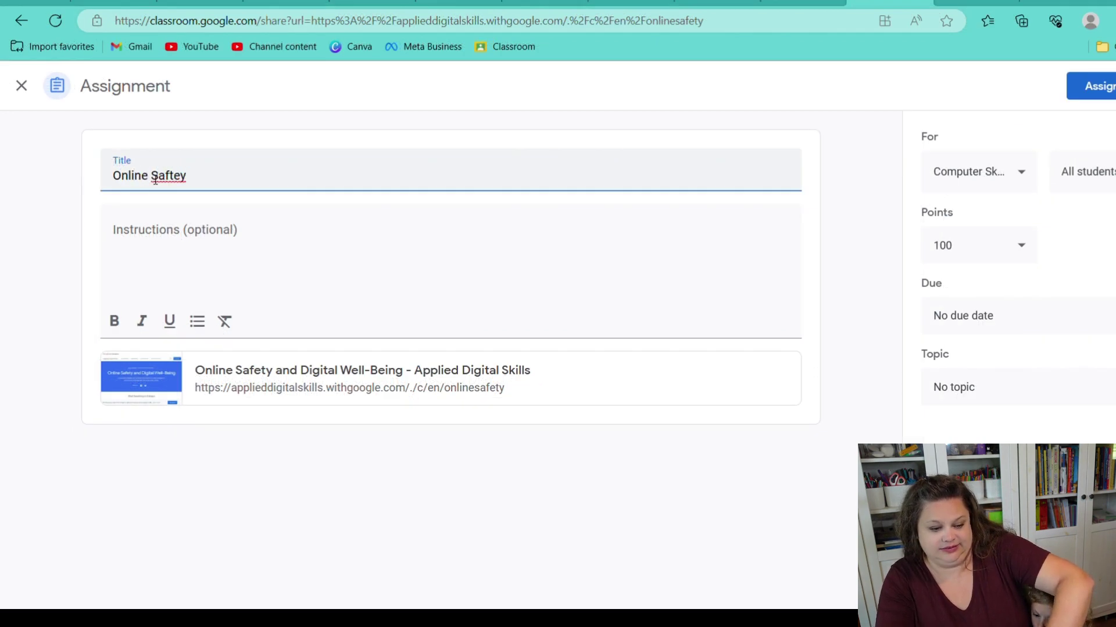
{"action": "key", "text": "BackSpace"}
{"action": "key", "text": "BackSpace"}
{"action": "key", "text": "BackSpace"}
{"action": "key", "text": "BackSpace"}
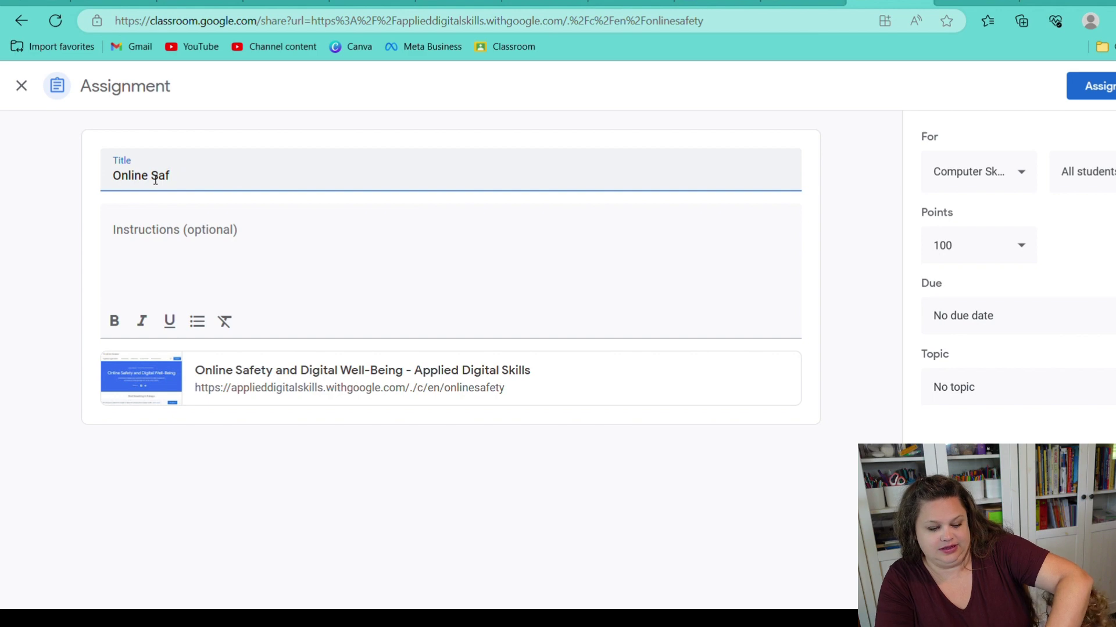
{"action": "type", "text": "ety"}
{"action": "key", "text": "Tab"}
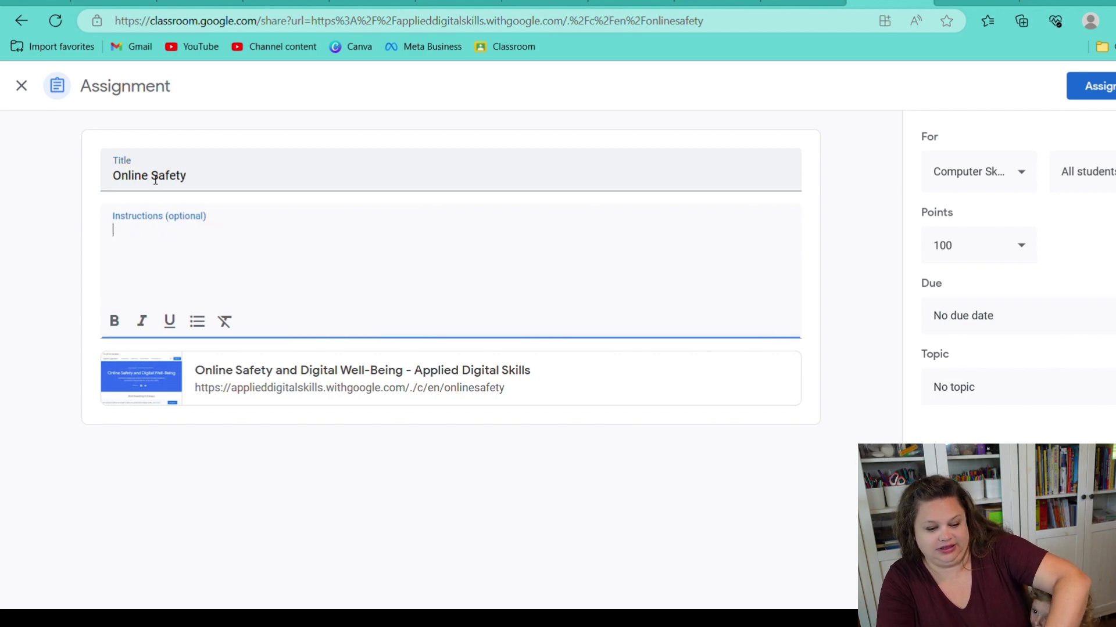
{"action": "type", "text": "Complete"}
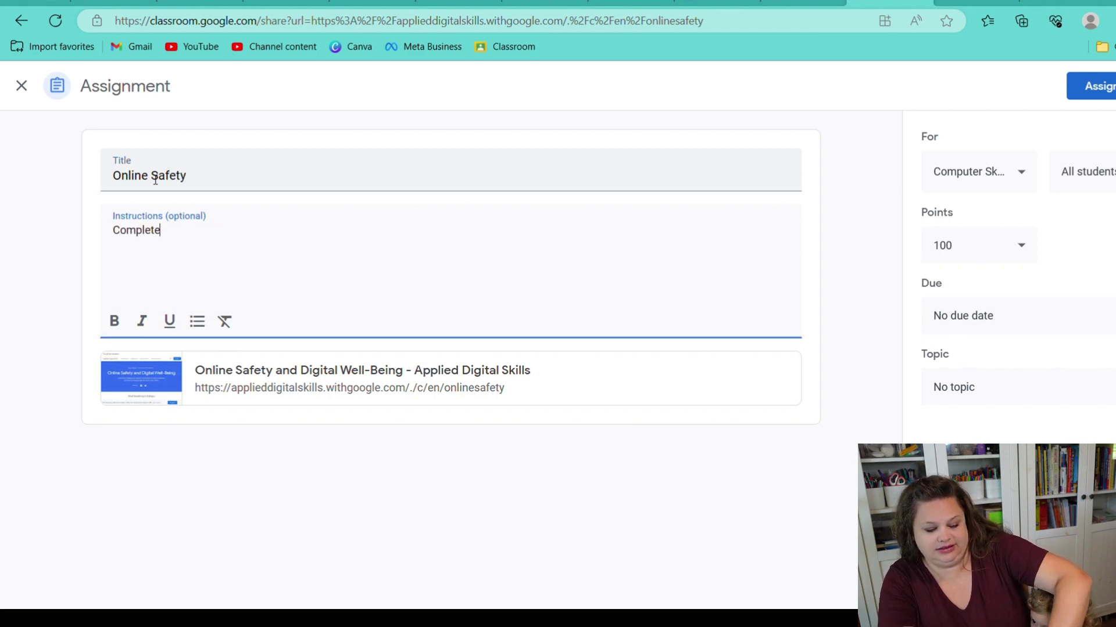
{"action": "type", "text": " the 7 "}
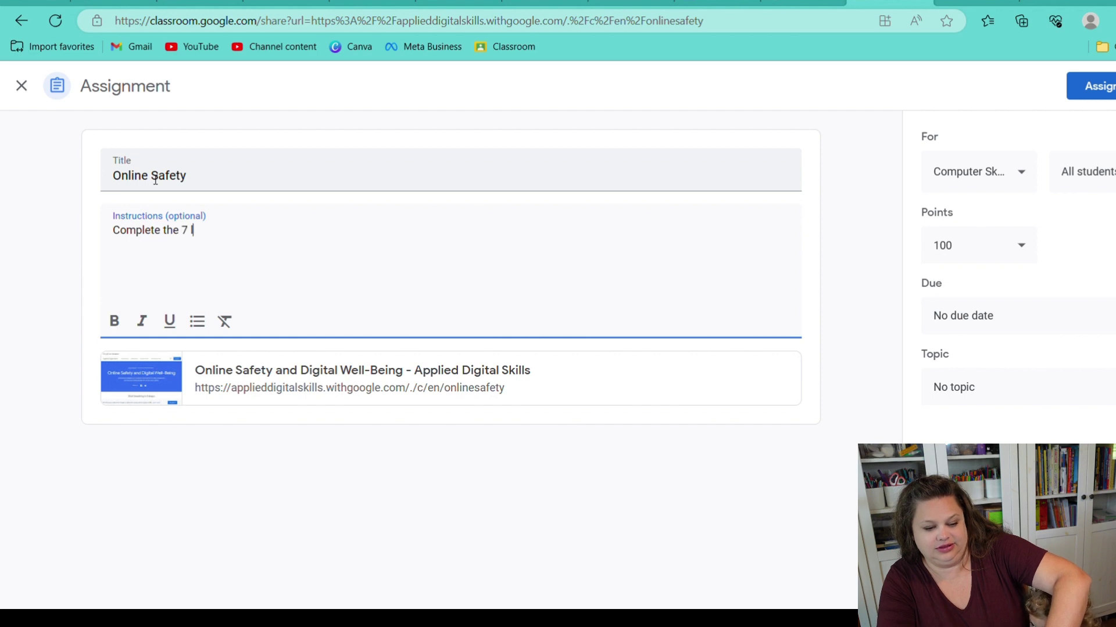
{"action": "type", "text": "lessons pe."}
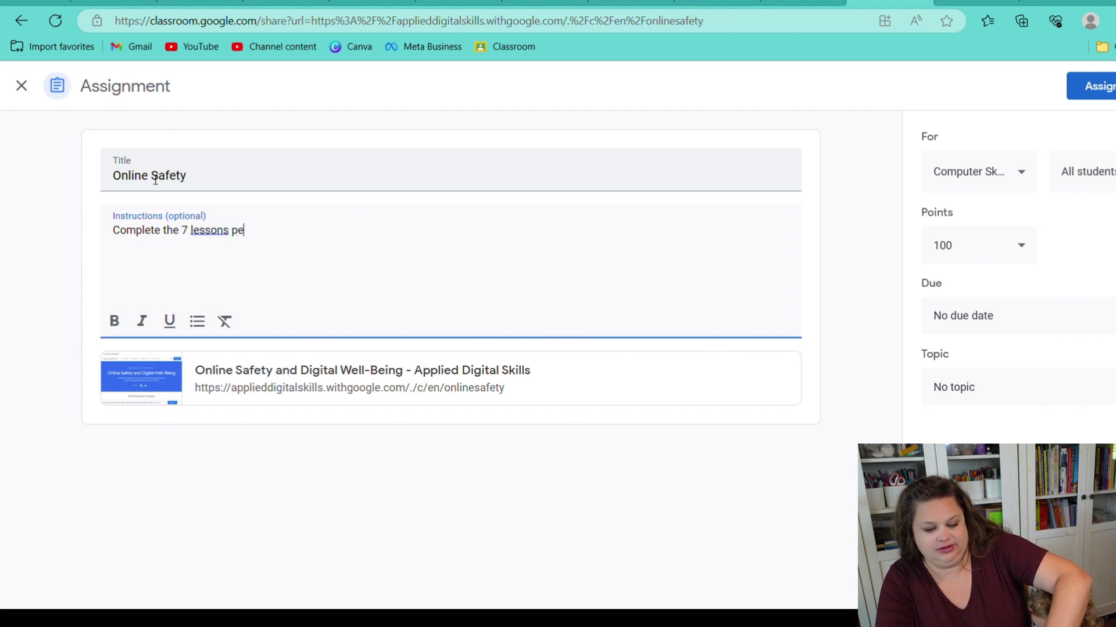
{"action": "key", "text": "BackSpace"}
{"action": "key", "text": "BackSpace"}
{"action": "type", "text": "bellow"}
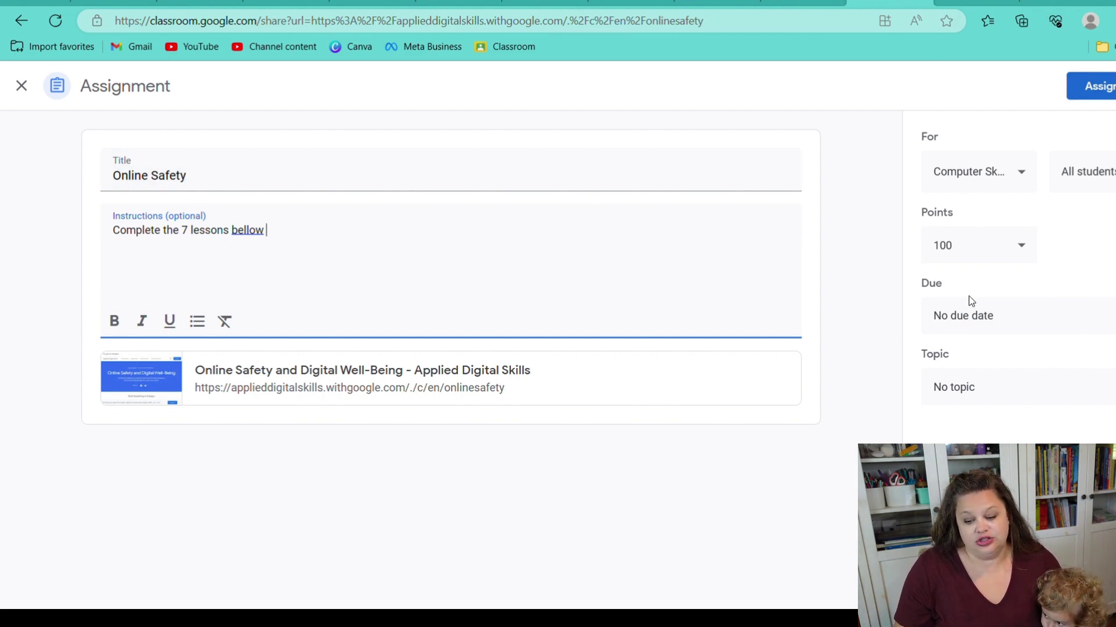
Check the due date and topic options, leaving both unset.
{"action": "left_click", "coordinate": [975, 312]}
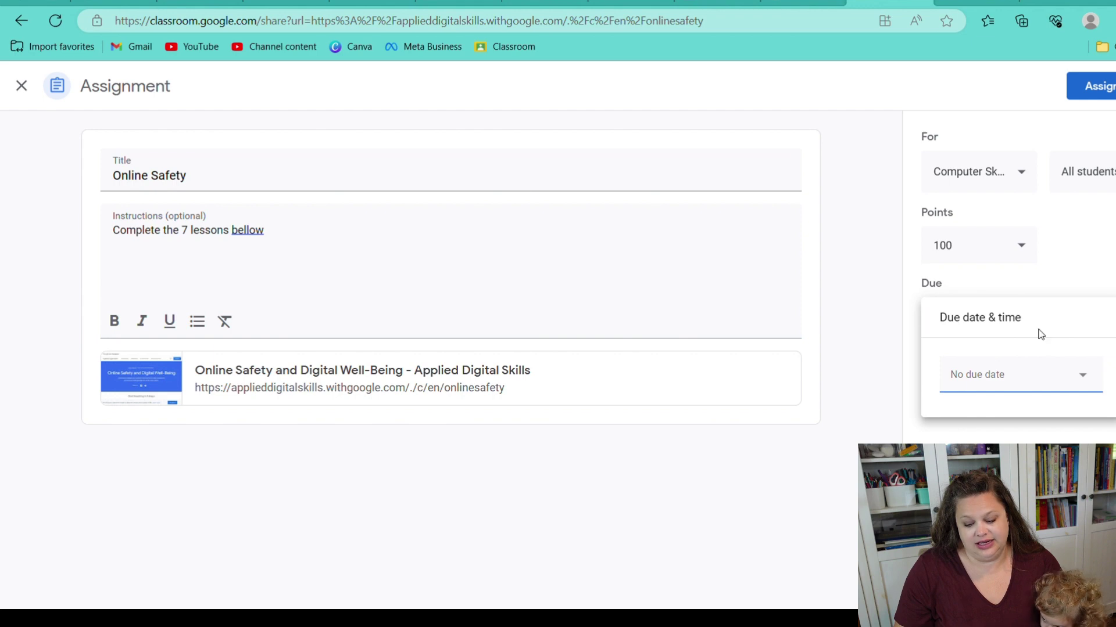
{"action": "left_click", "coordinate": [946, 428]}
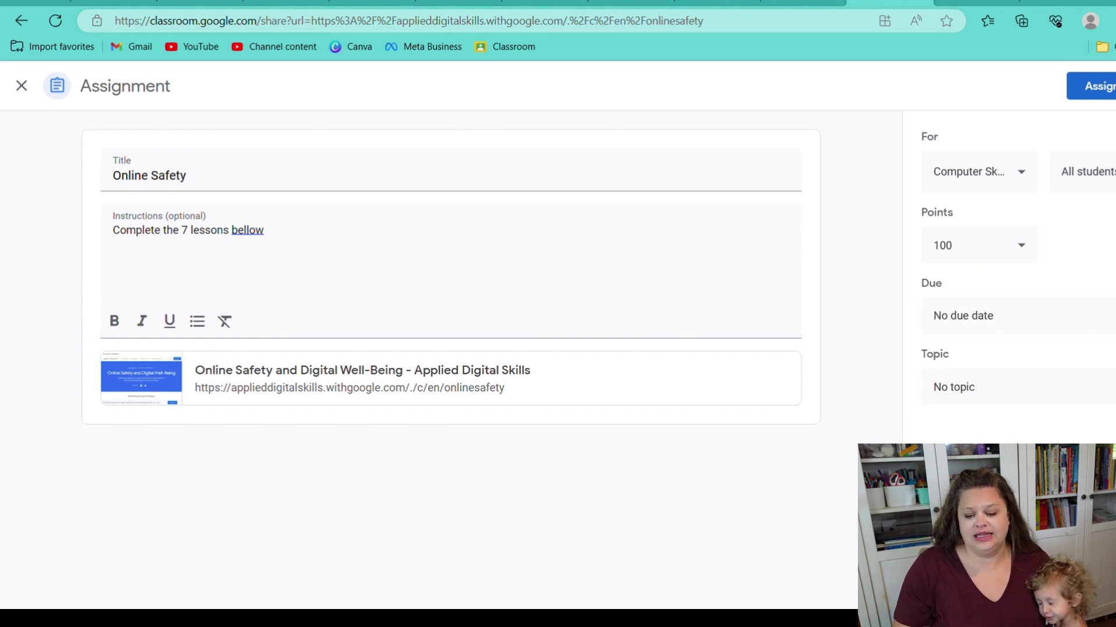
{"action": "left_click", "coordinate": [1026, 399]}
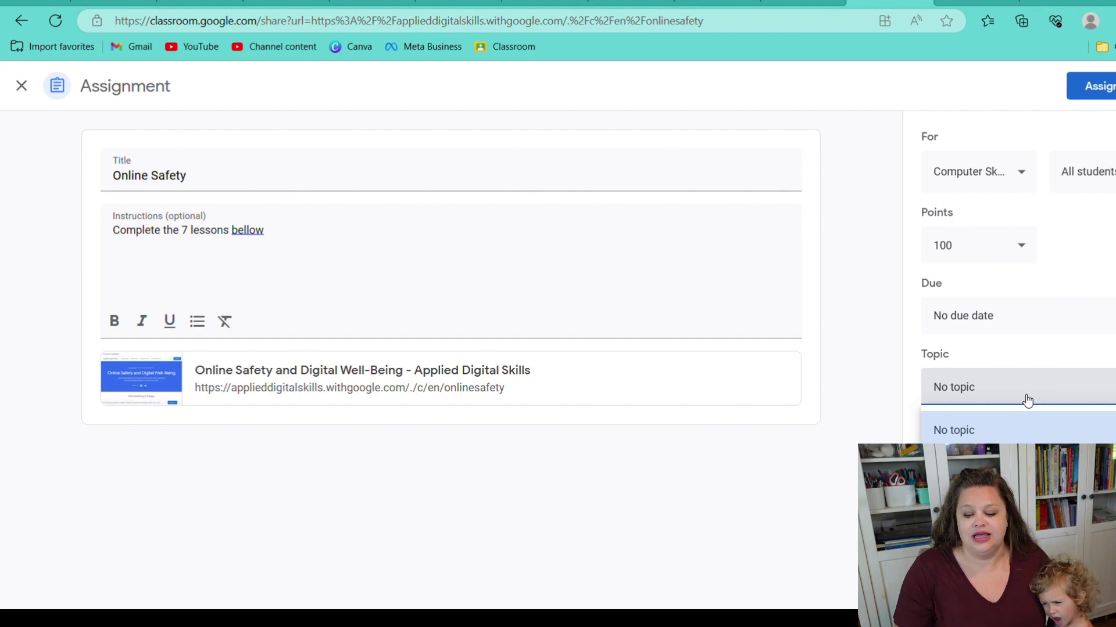
{"action": "key", "text": "Escape"}
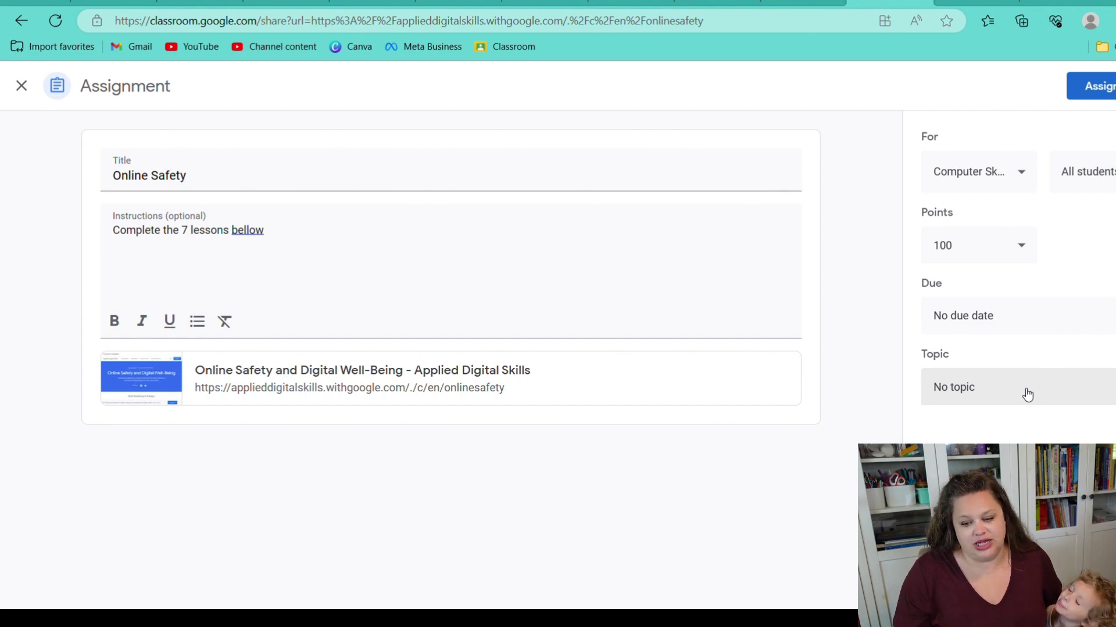
{"action": "left_click", "coordinate": [1031, 394]}
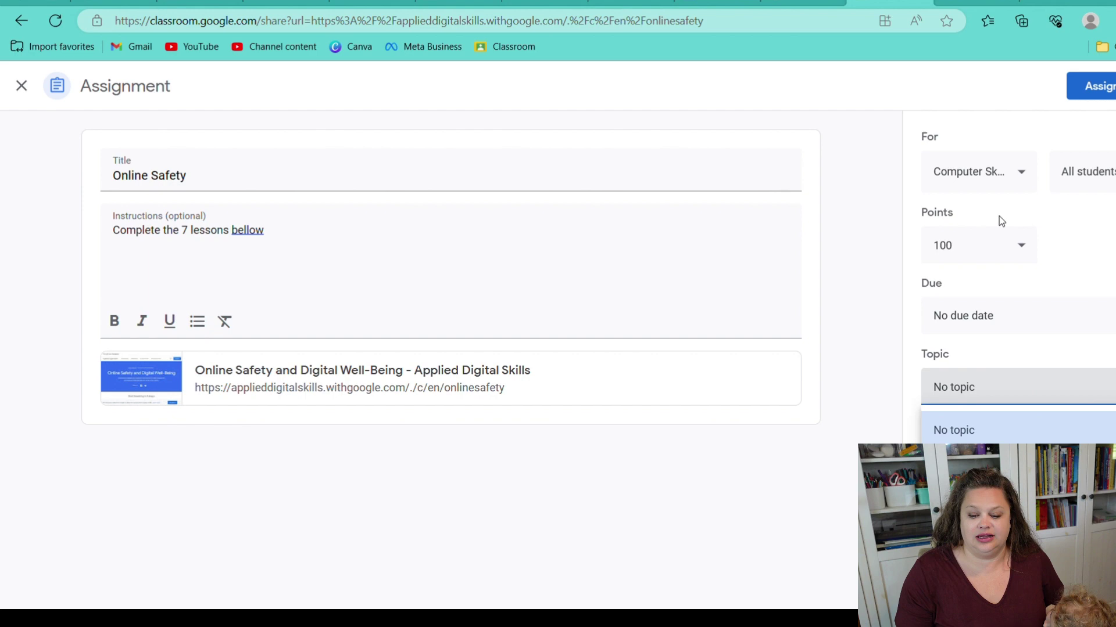
Switch the points to Ungraded, then set them back to 100.
{"action": "left_click", "coordinate": [989, 260]}
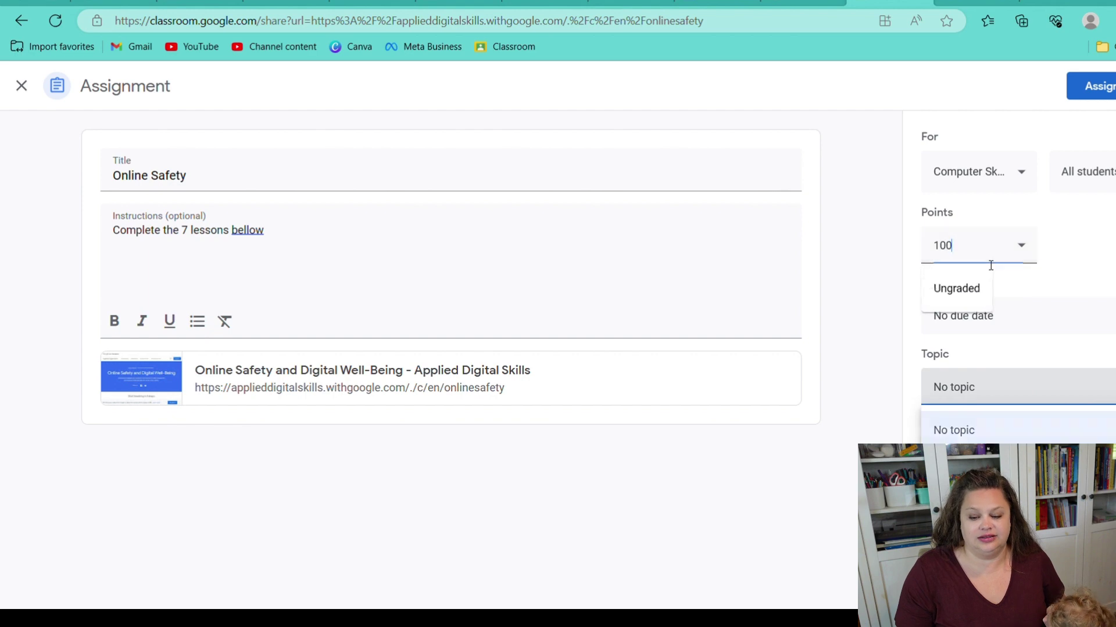
{"action": "left_click", "coordinate": [968, 290]}
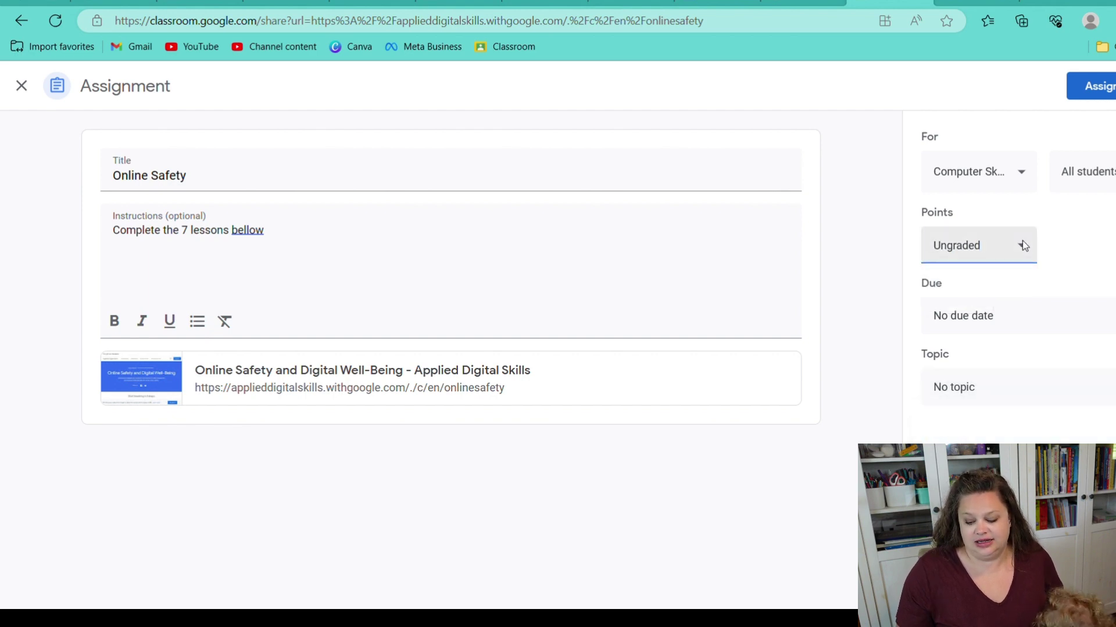
{"action": "left_click_drag", "start_coordinate": [1020, 244], "coordinate": [900, 246]}
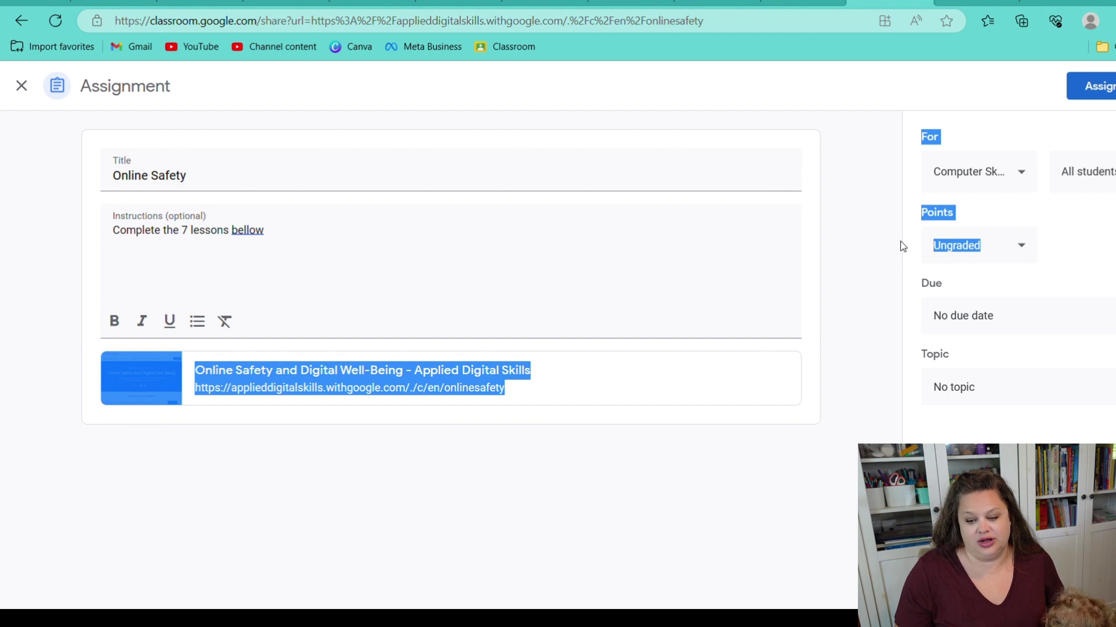
{"action": "left_click", "coordinate": [993, 245]}
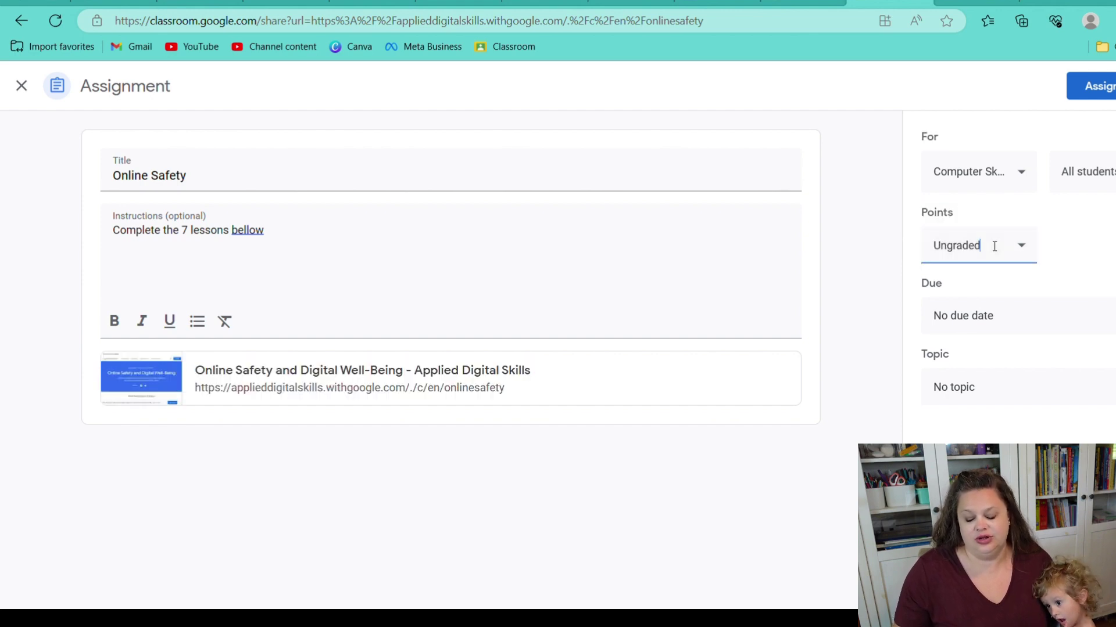
{"action": "left_click_drag", "start_coordinate": [994, 245], "coordinate": [927, 247]}
{"action": "type", "text": "100"}
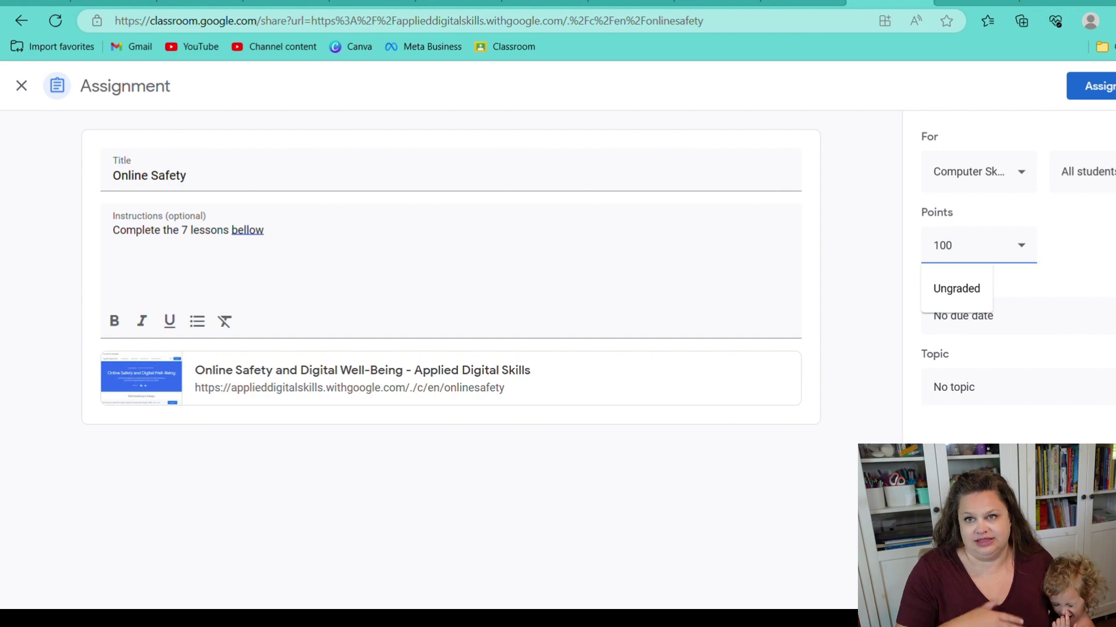
{"action": "left_click", "coordinate": [1098, 260]}
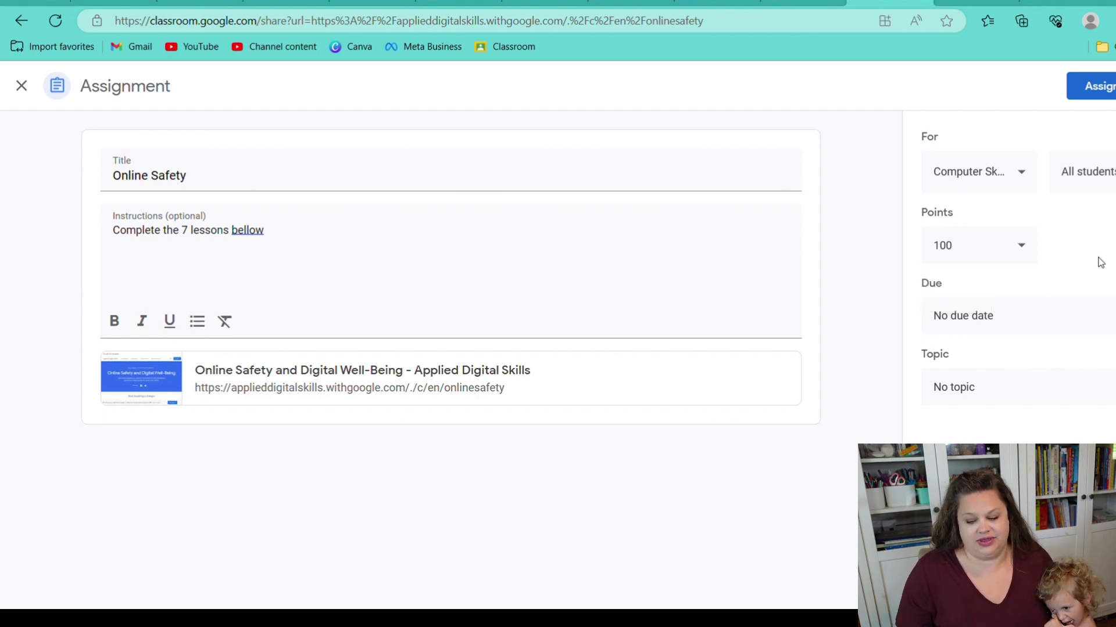
{"action": "left_click_drag", "start_coordinate": [1100, 262], "coordinate": [1113, 273]}
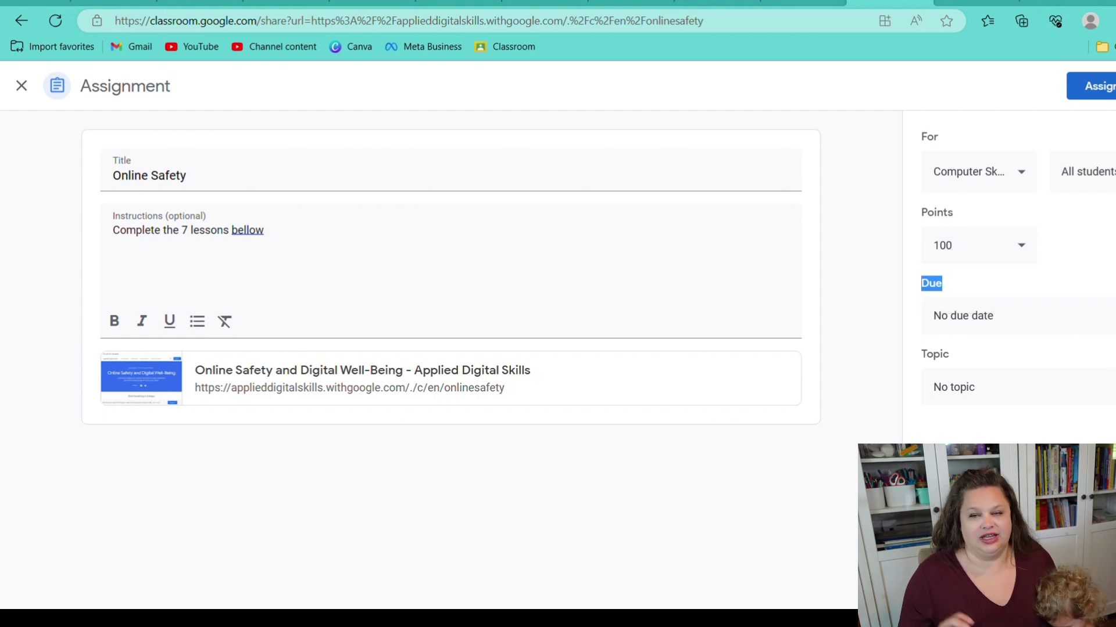
{"action": "left_click", "coordinate": [1114, 274]}
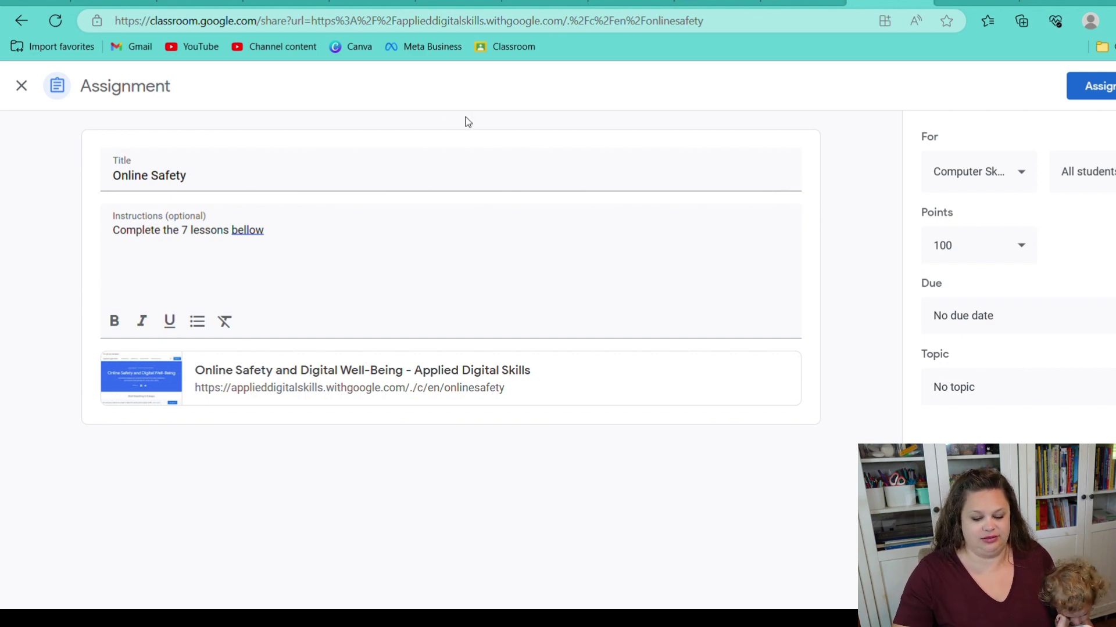
Correct 'bellow' to 'below', cancel scheduling, and save the assignment as a draft.
{"action": "left_click", "coordinate": [255, 239]}
{"action": "key", "text": "BackSpace"}
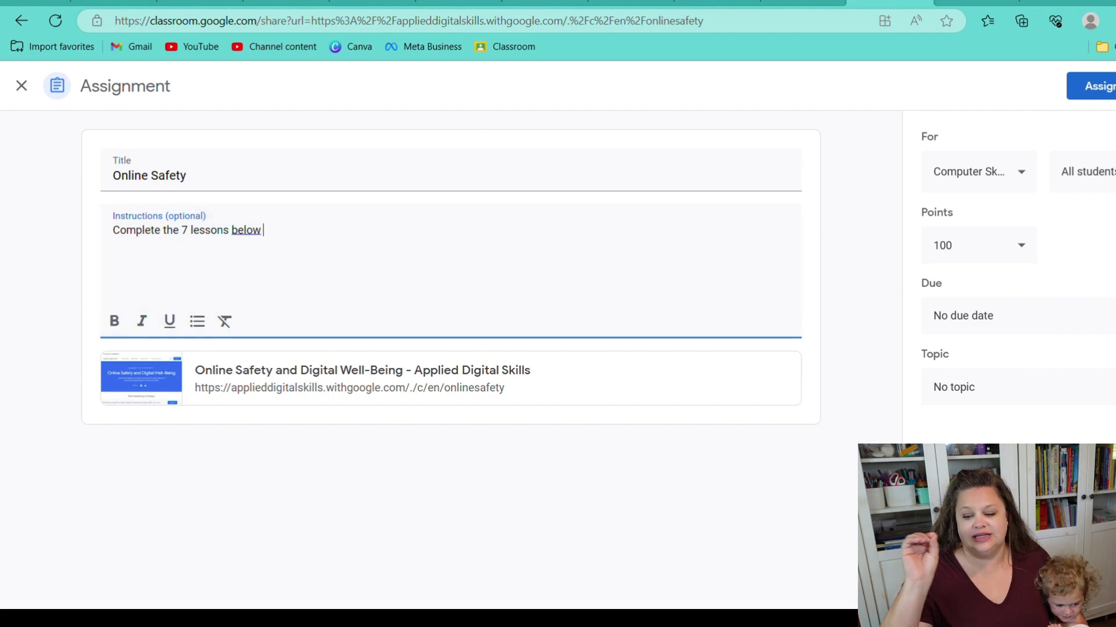
{"action": "left_click", "coordinate": [1107, 86]}
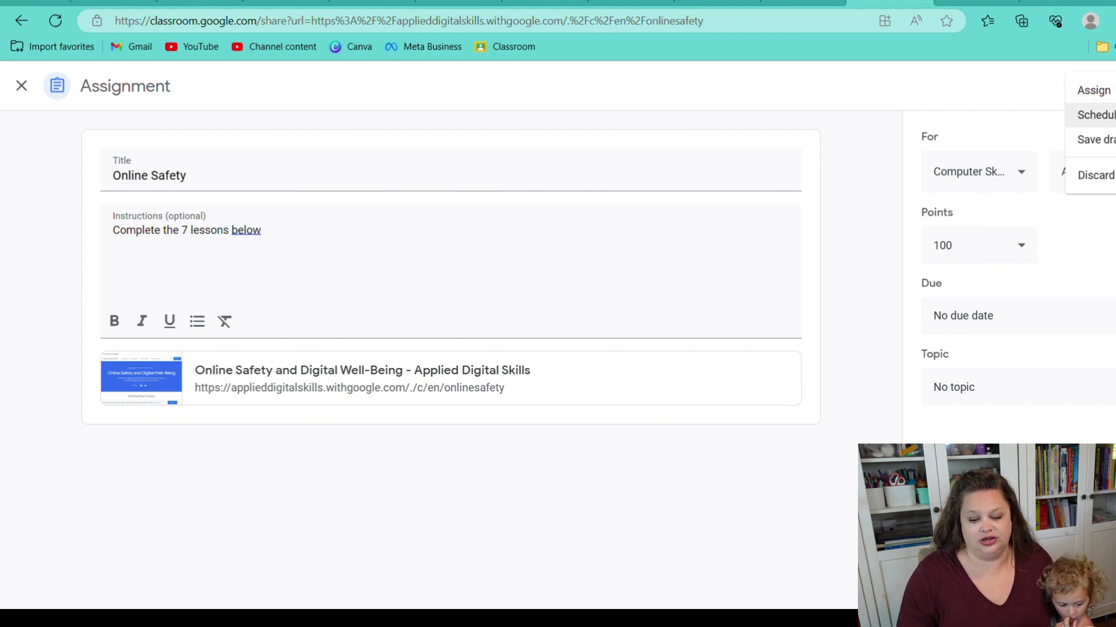
{"action": "left_click", "coordinate": [1095, 114]}
{"action": "left_click", "coordinate": [626, 307]}
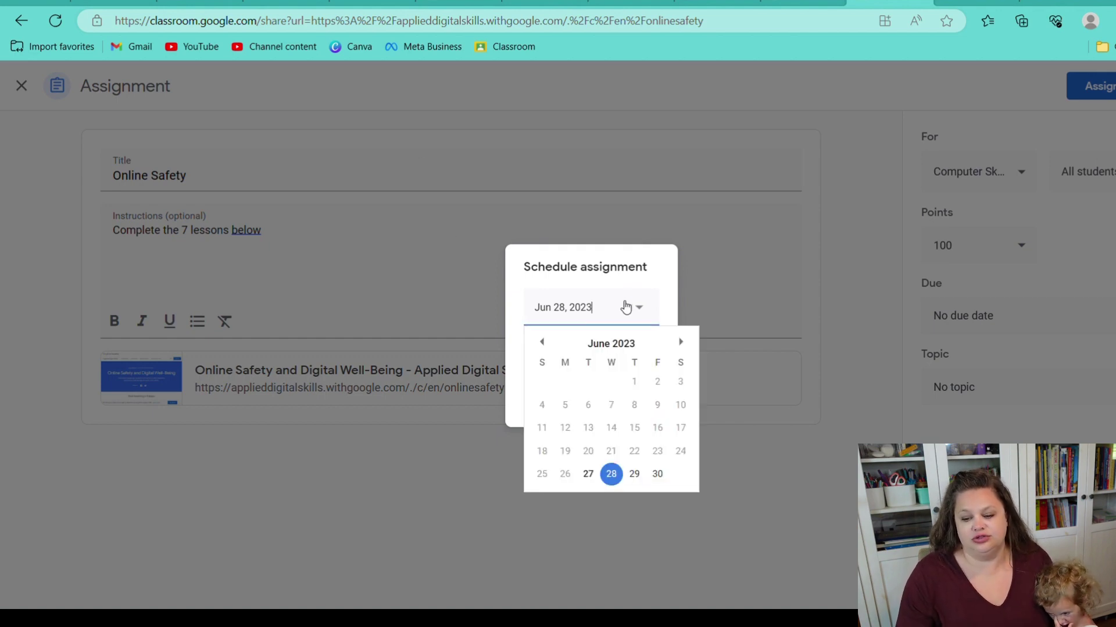
{"action": "left_click", "coordinate": [783, 326]}
{"action": "left_click", "coordinate": [893, 310]}
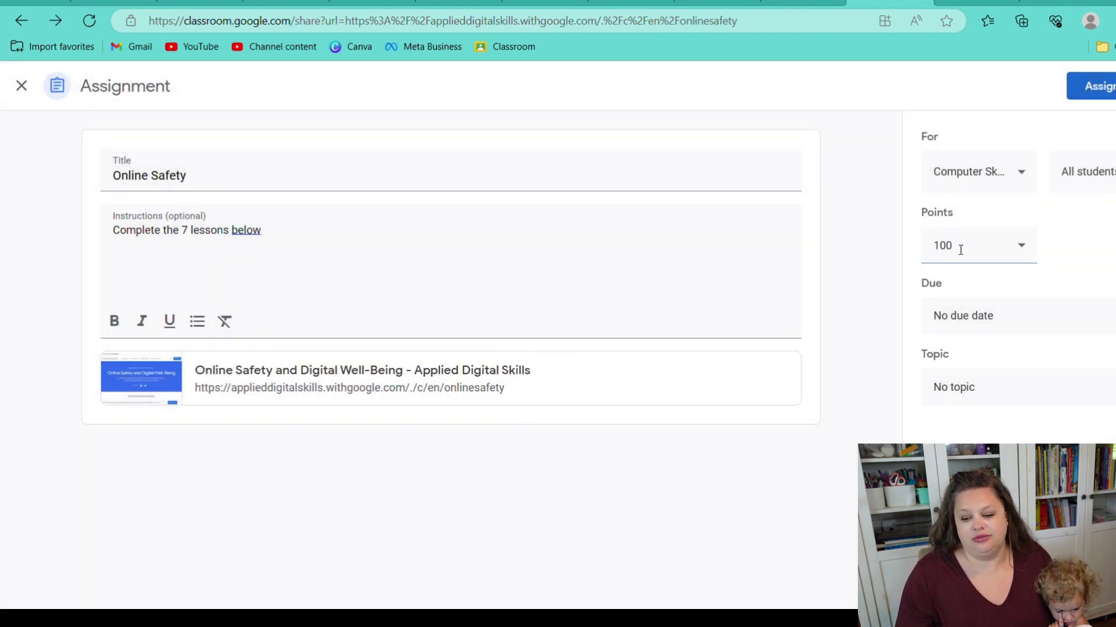
{"action": "left_click", "coordinate": [1110, 86]}
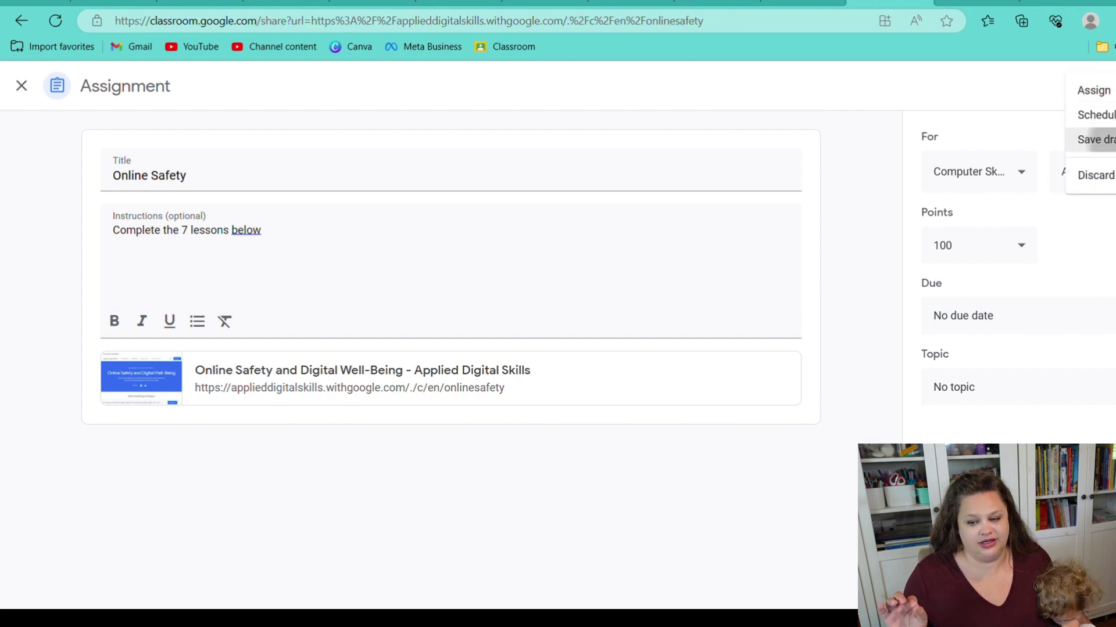
{"action": "left_click", "coordinate": [1095, 140]}
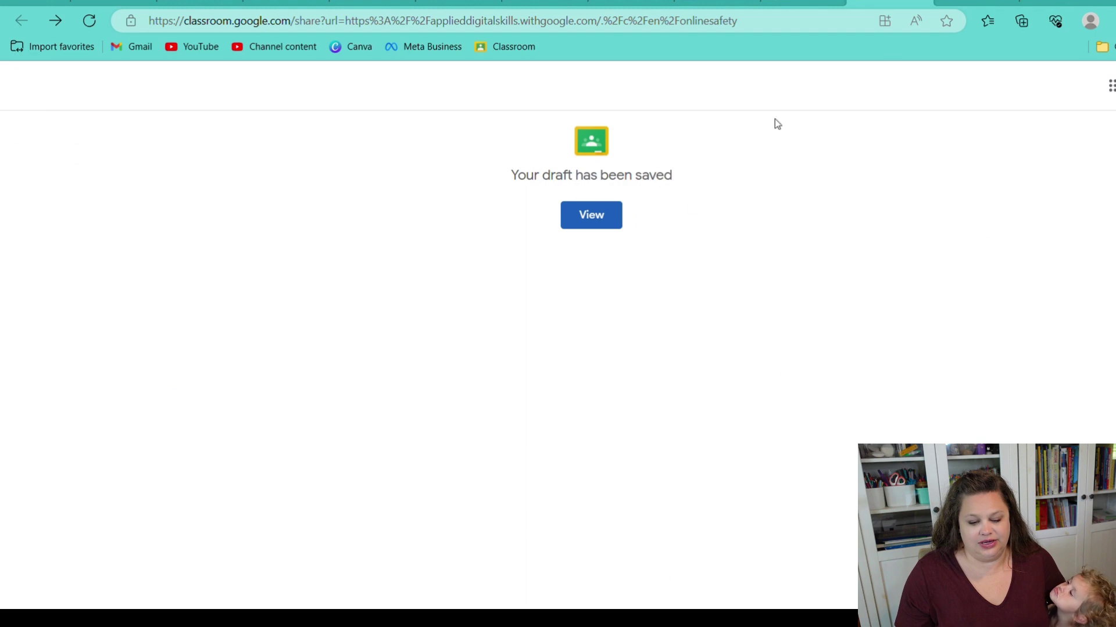
View the draft on the class's Classwork page and start a new topic.
{"action": "left_click", "coordinate": [592, 214]}
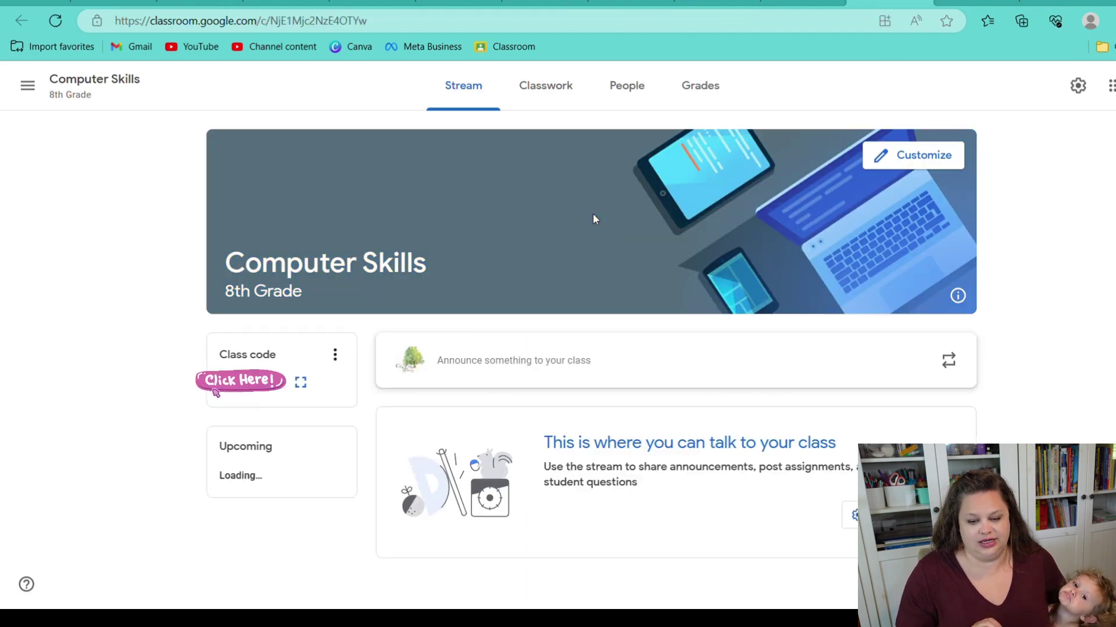
{"action": "left_click", "coordinate": [535, 100]}
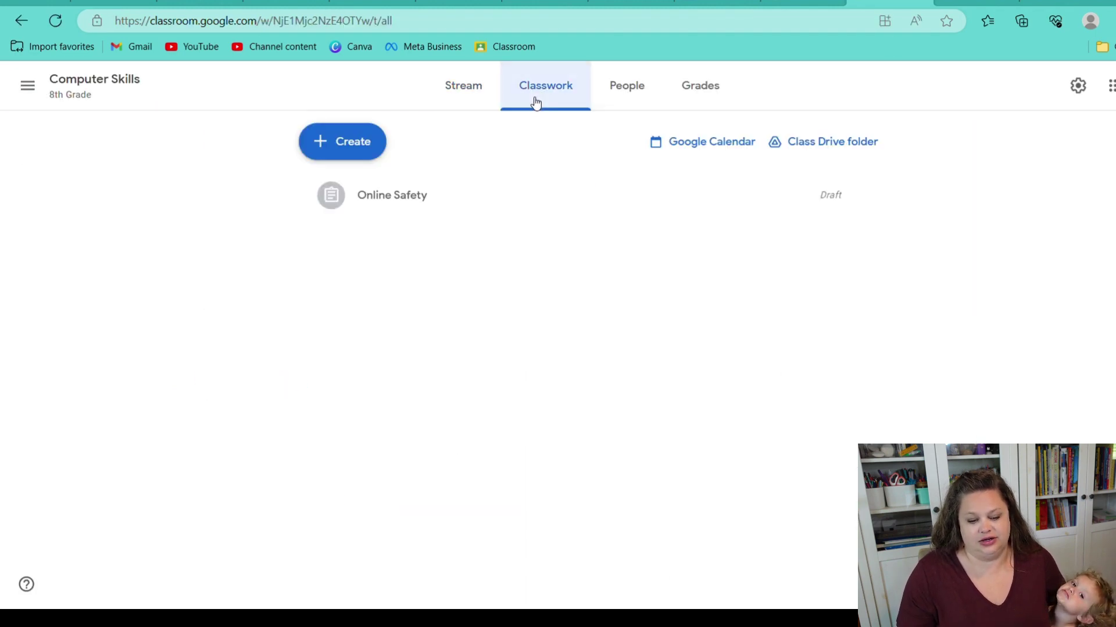
{"action": "left_click", "coordinate": [354, 144]}
{"action": "left_click", "coordinate": [372, 388]}
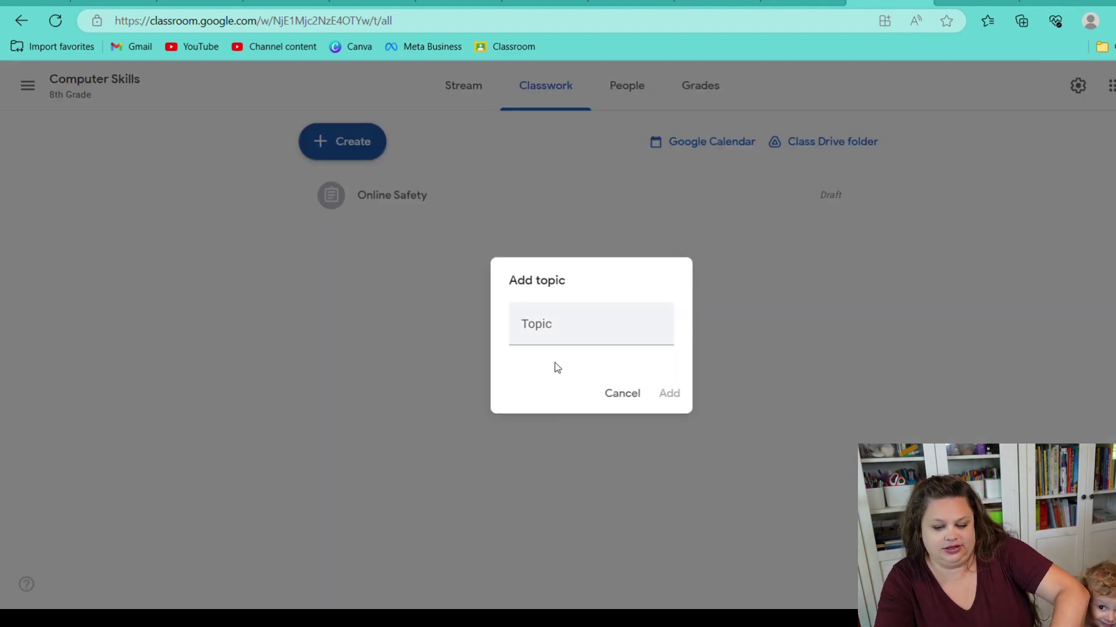
Add the Online Safety topic and move the Online Safety draft into it.
{"action": "left_click", "coordinate": [565, 333]}
{"action": "type", "text": "Online Sa"}
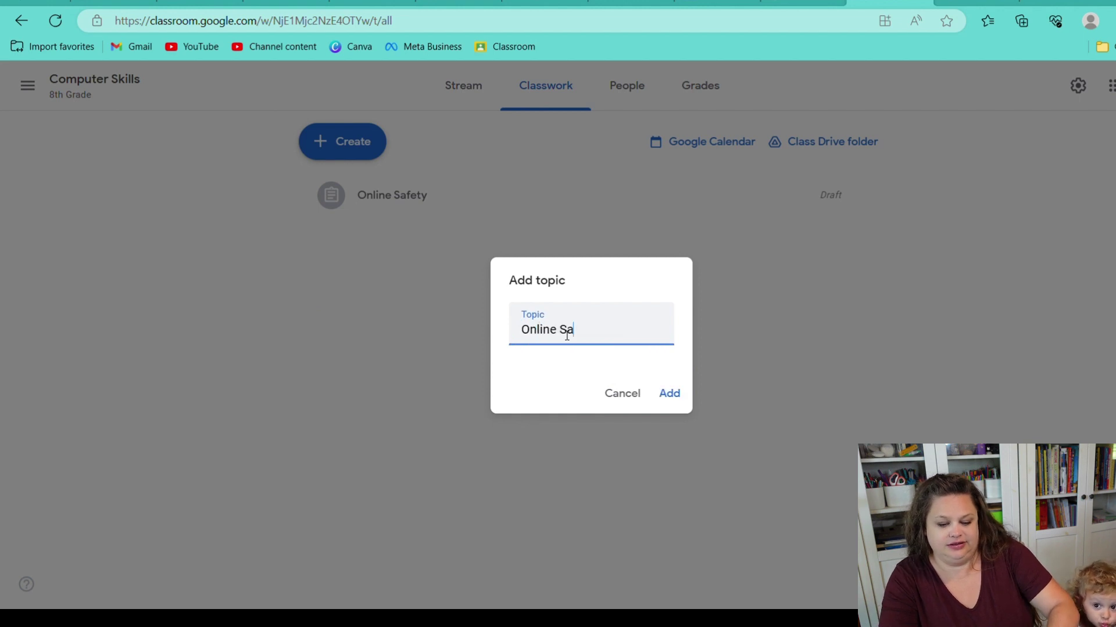
{"action": "type", "text": "fety"}
{"action": "key", "text": "BackSpace"}
{"action": "type", "text": "ty"}
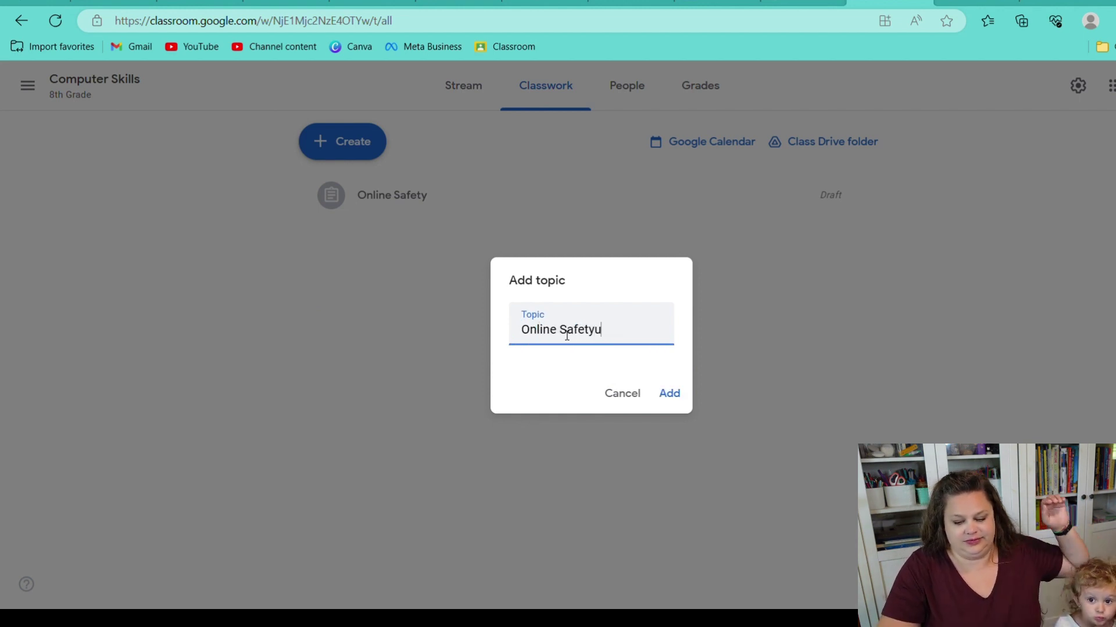
{"action": "left_click", "coordinate": [665, 395]}
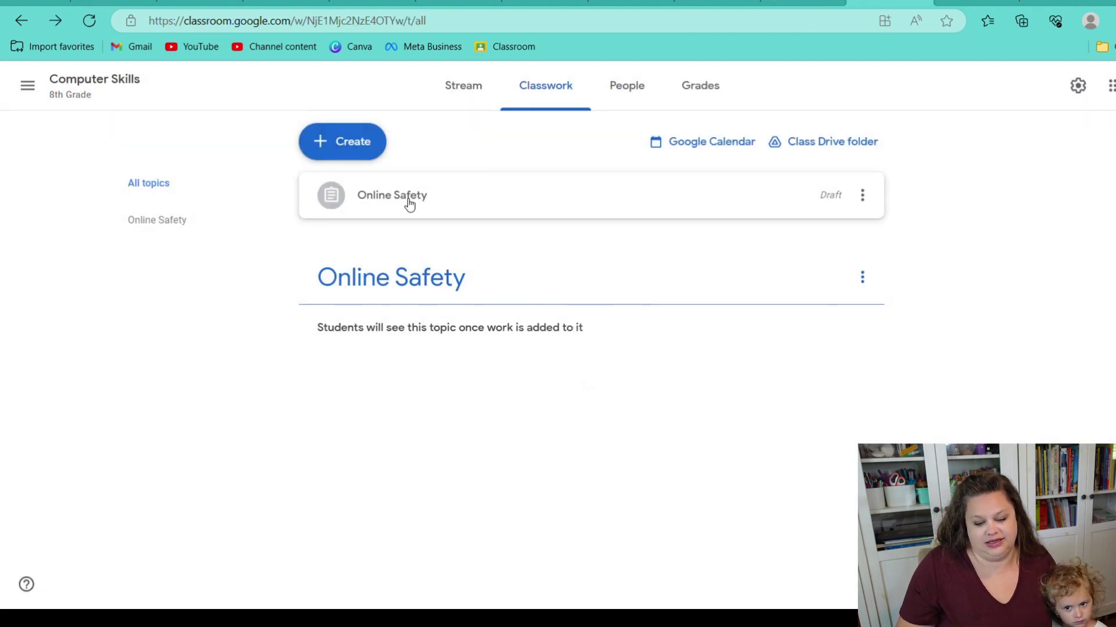
{"action": "left_click_drag", "start_coordinate": [409, 203], "coordinate": [406, 301]}
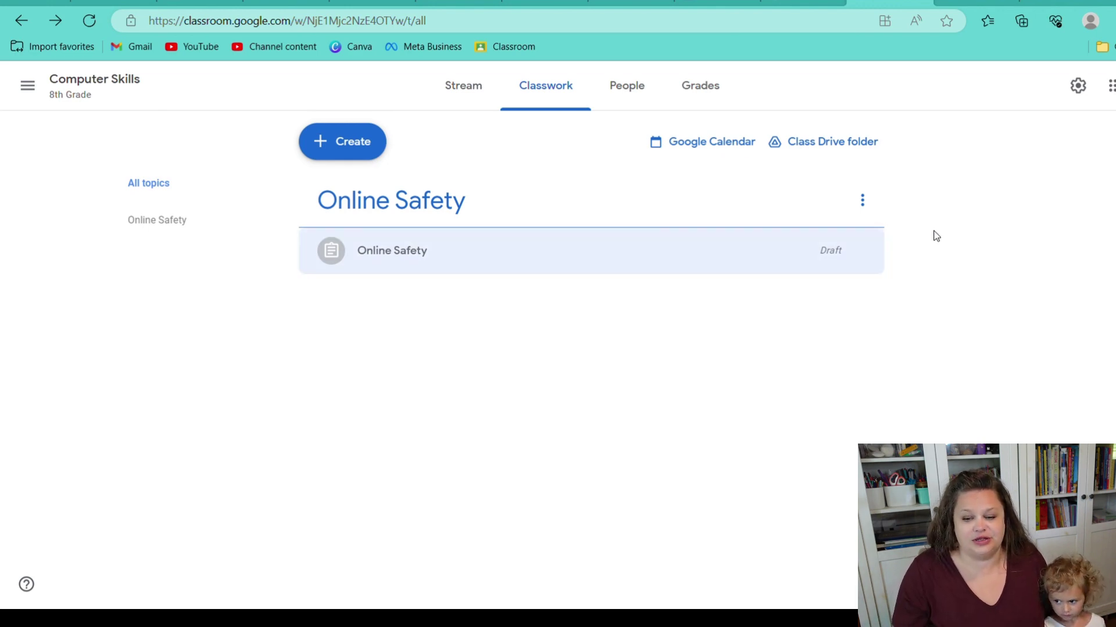
Filter the Applied Digital Skills lessons by the Calendar digital tool.
{"action": "left_click", "coordinate": [803, 2]}
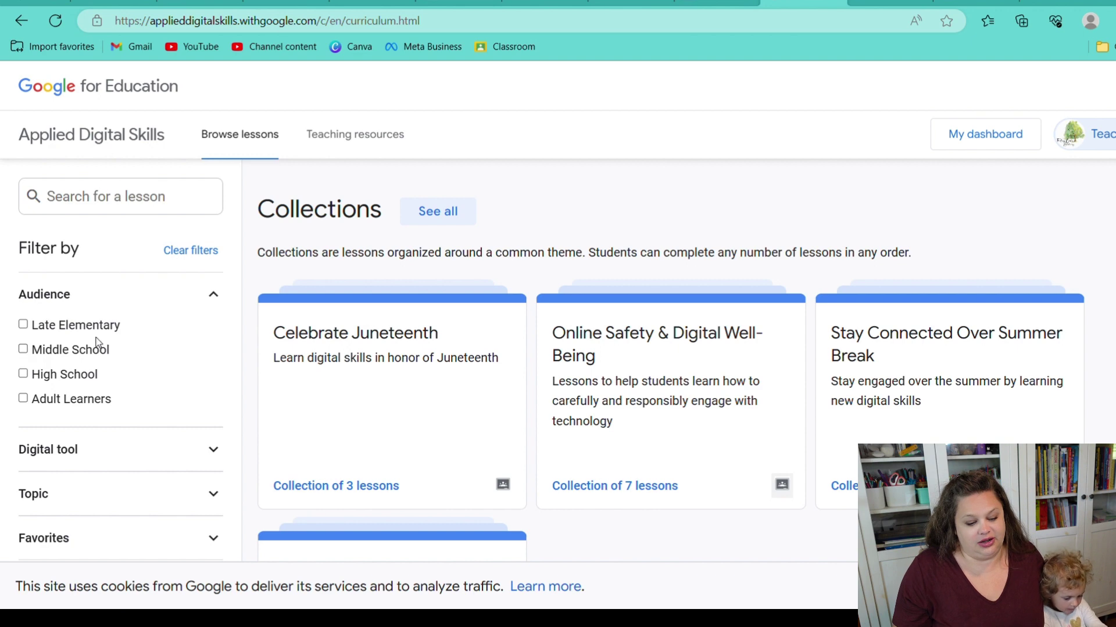
{"action": "left_click", "coordinate": [215, 450]}
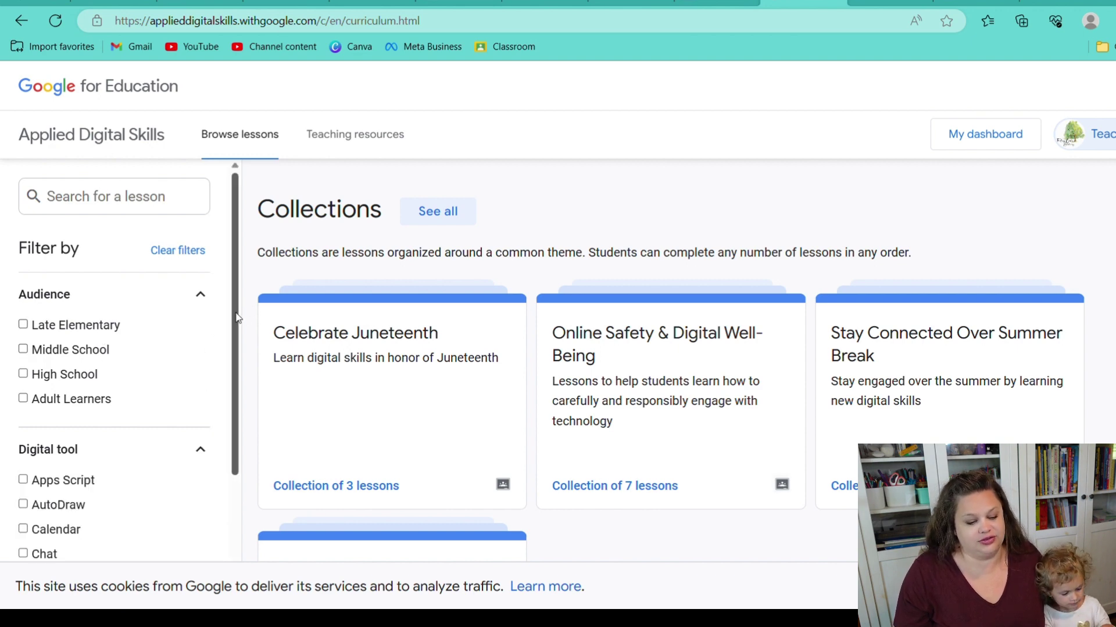
{"action": "left_click_drag", "start_coordinate": [237, 317], "coordinate": [237, 478]}
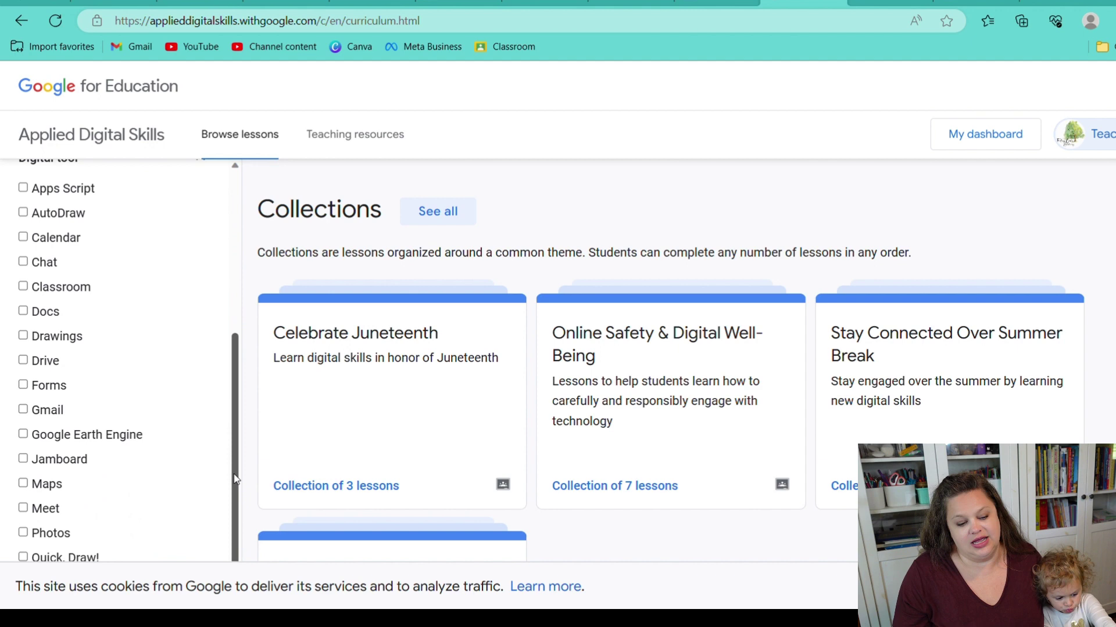
{"action": "left_click", "coordinate": [59, 240]}
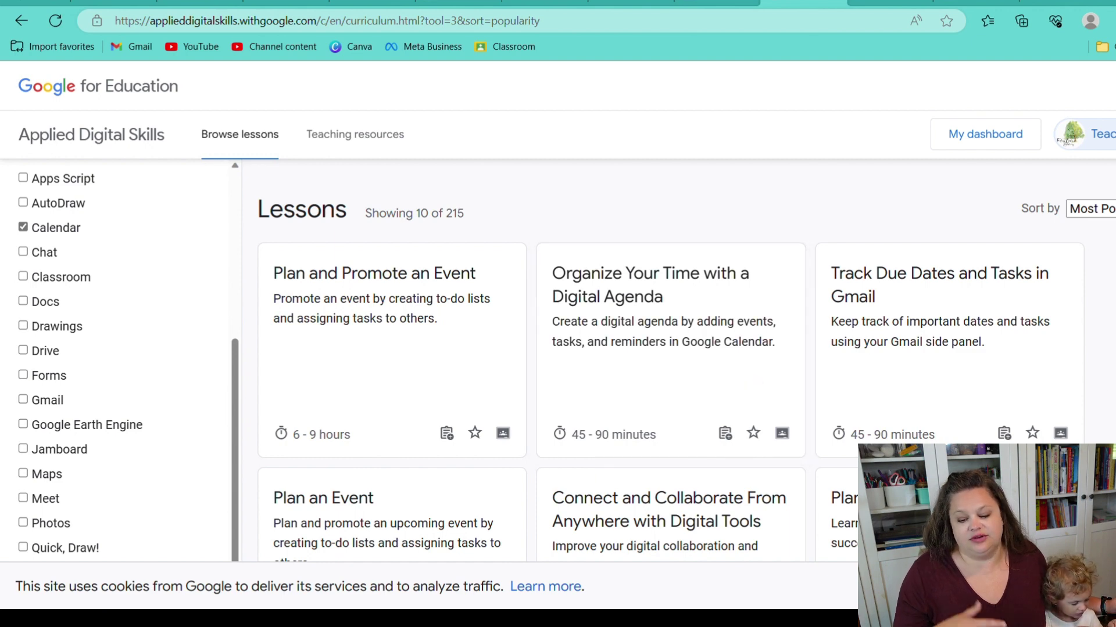
Add the Computer Science topic filter, leaving only Google Calendar for Beginners.
{"action": "scroll", "coordinate": [668, 349], "scroll_direction": "down", "scroll_amount": 4}
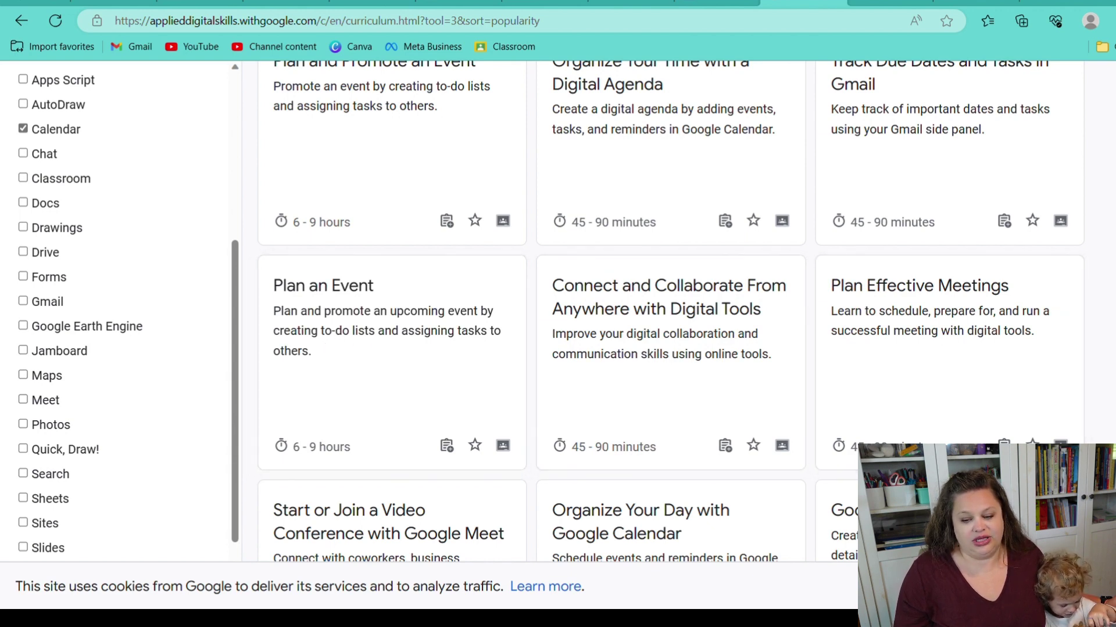
{"action": "scroll", "coordinate": [670, 311], "scroll_direction": "down", "scroll_amount": 5}
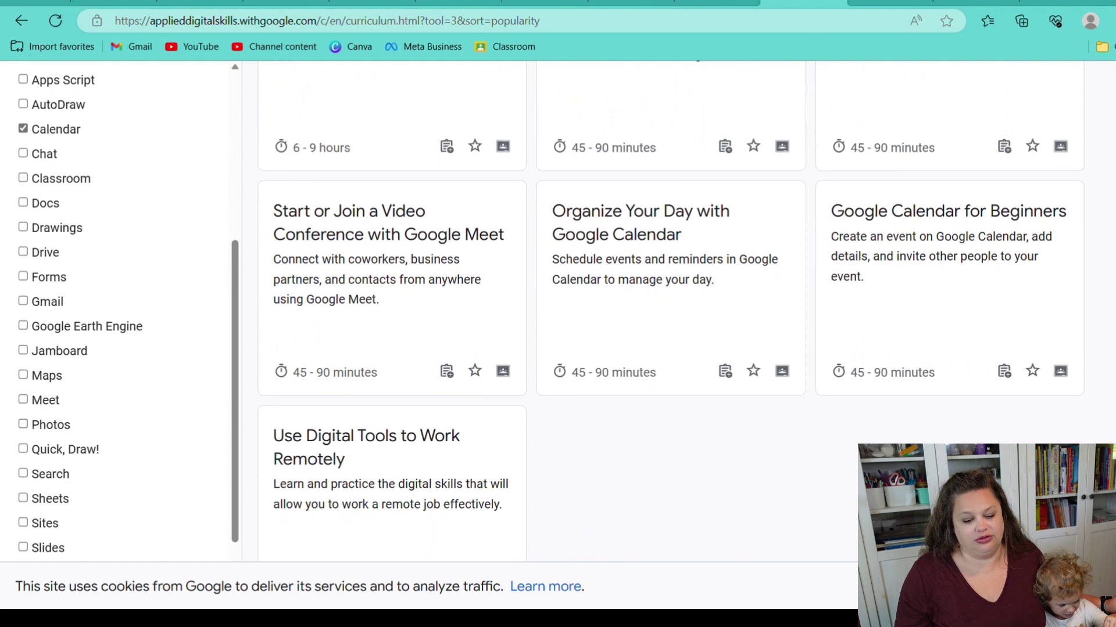
{"action": "scroll", "coordinate": [669, 311], "scroll_direction": "down", "scroll_amount": 1}
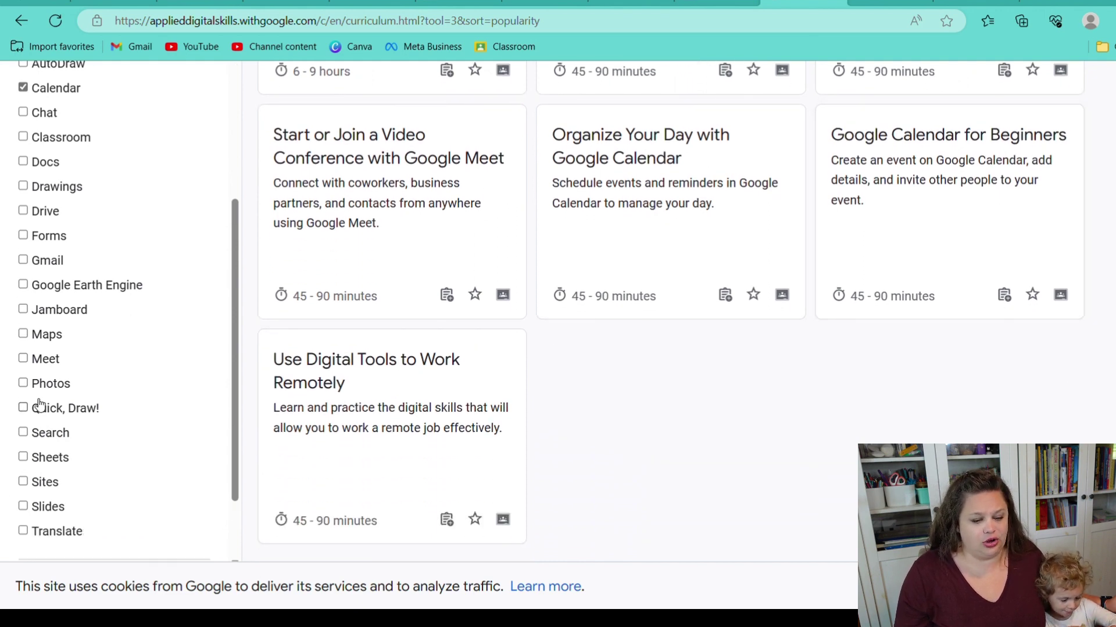
{"action": "left_click_drag", "start_coordinate": [234, 367], "coordinate": [242, 495]}
{"action": "left_click", "coordinate": [200, 488]}
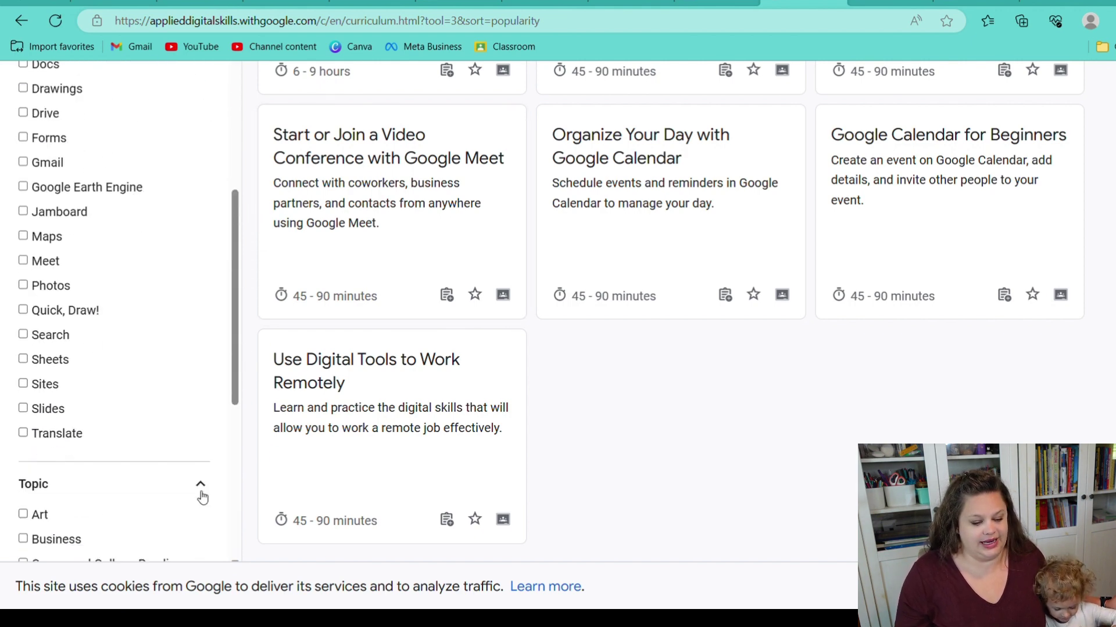
{"action": "left_click_drag", "start_coordinate": [242, 353], "coordinate": [239, 484]}
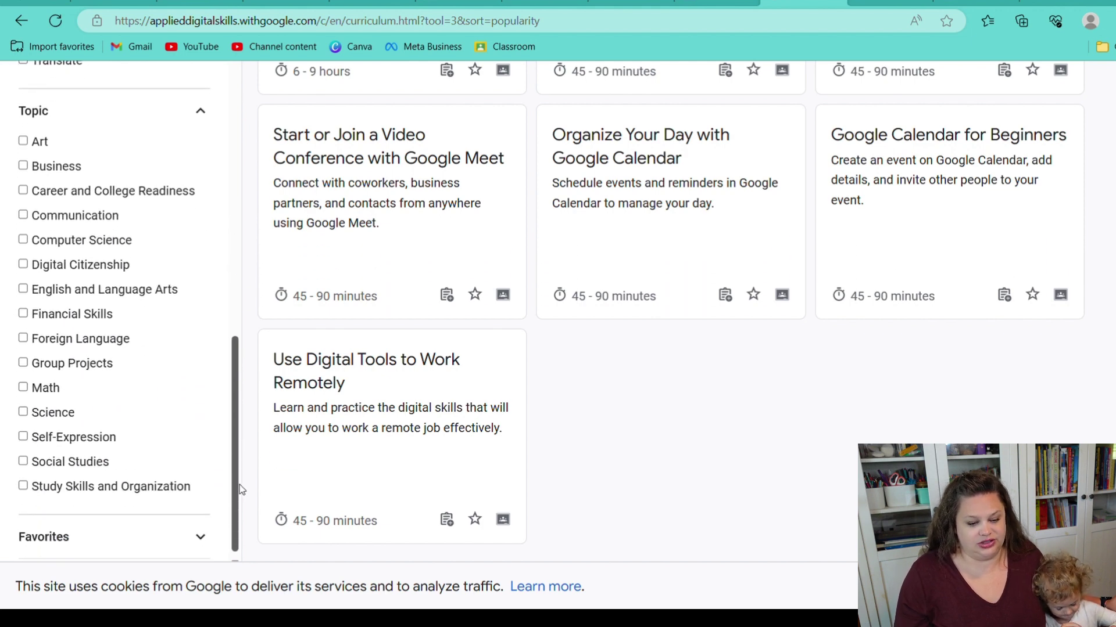
{"action": "left_click", "coordinate": [117, 239]}
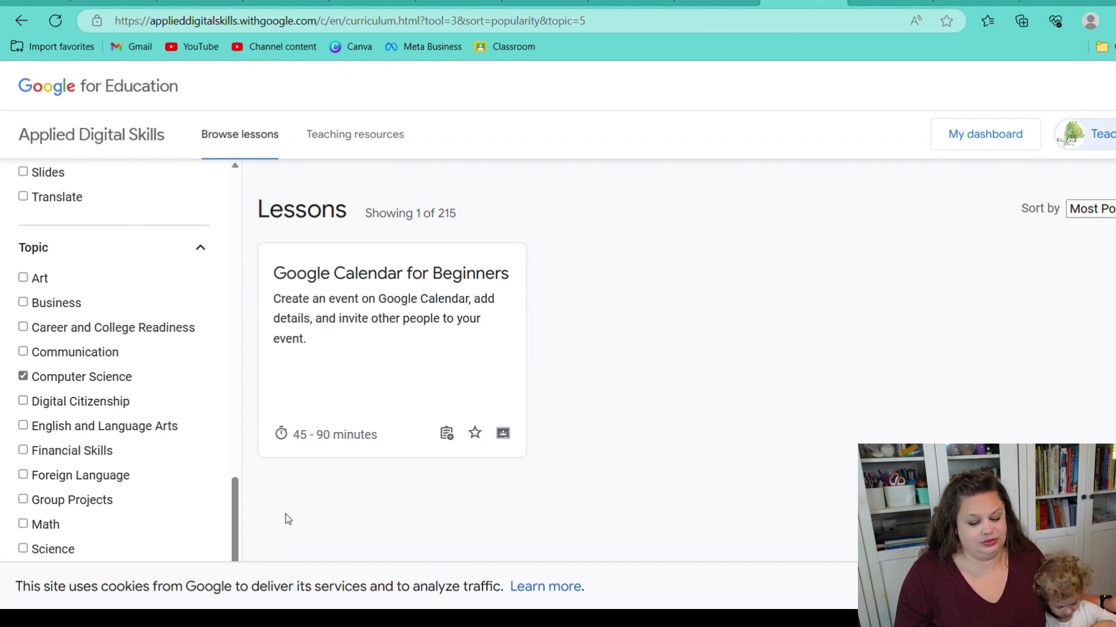
{"action": "left_click_drag", "start_coordinate": [231, 510], "coordinate": [274, 189]}
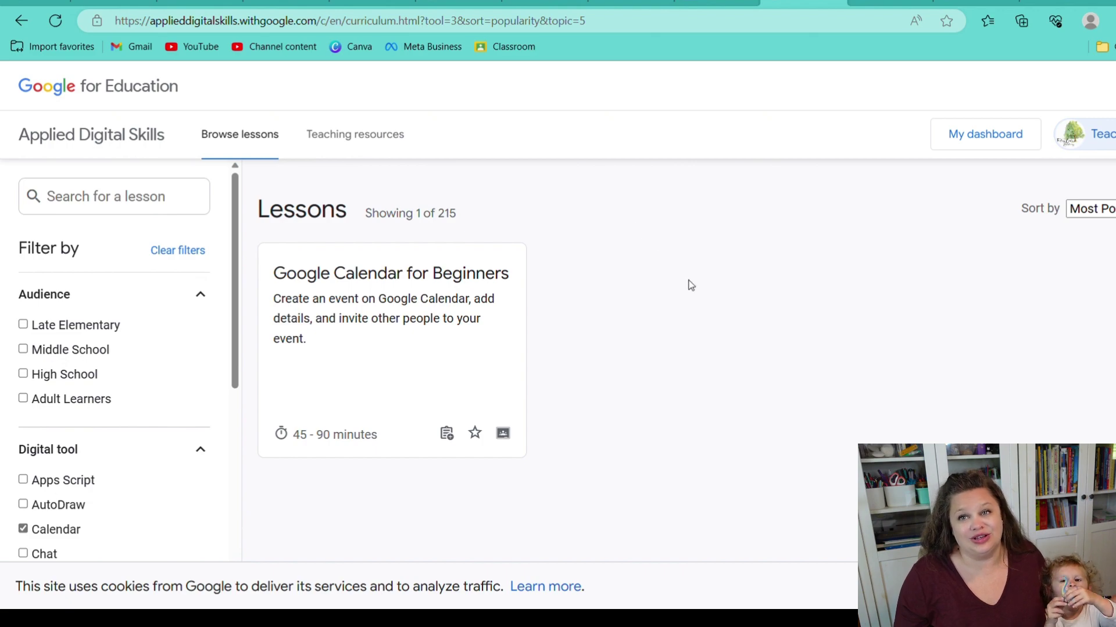